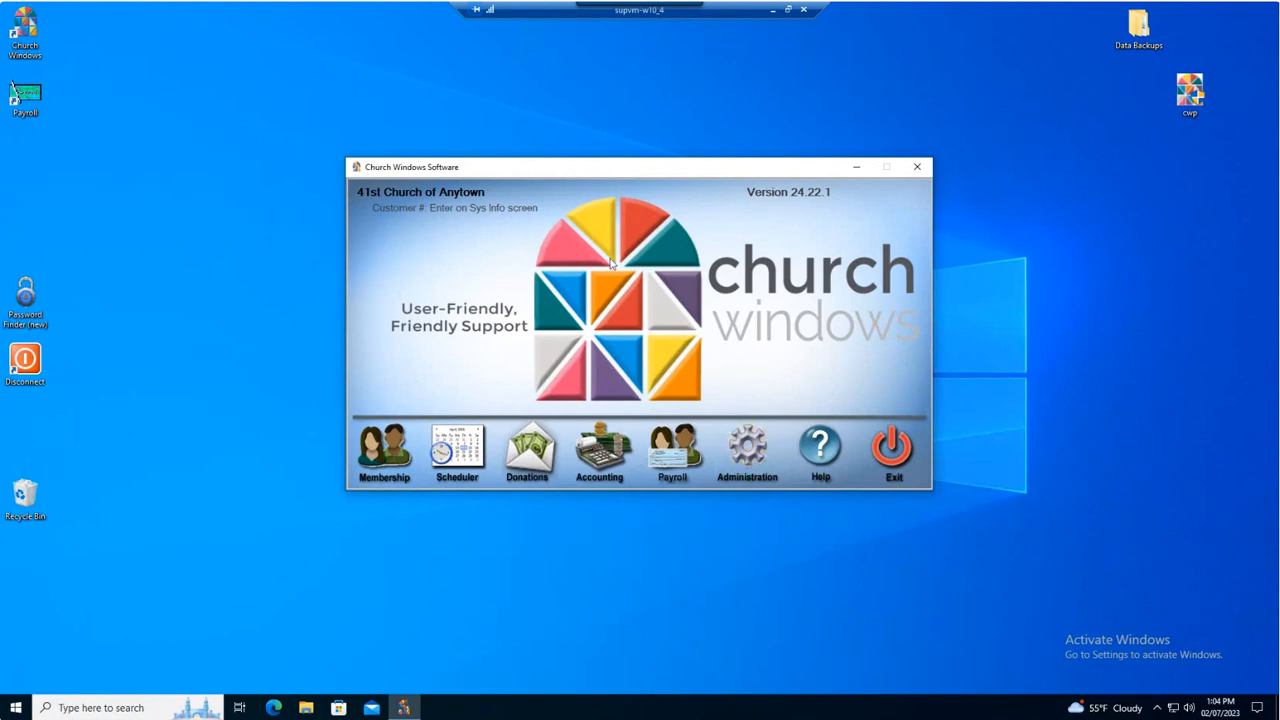
- Open the Payroll module, search its help for "direct deposit" and read the Direct Deposit/EFT article
left_click(682, 458)
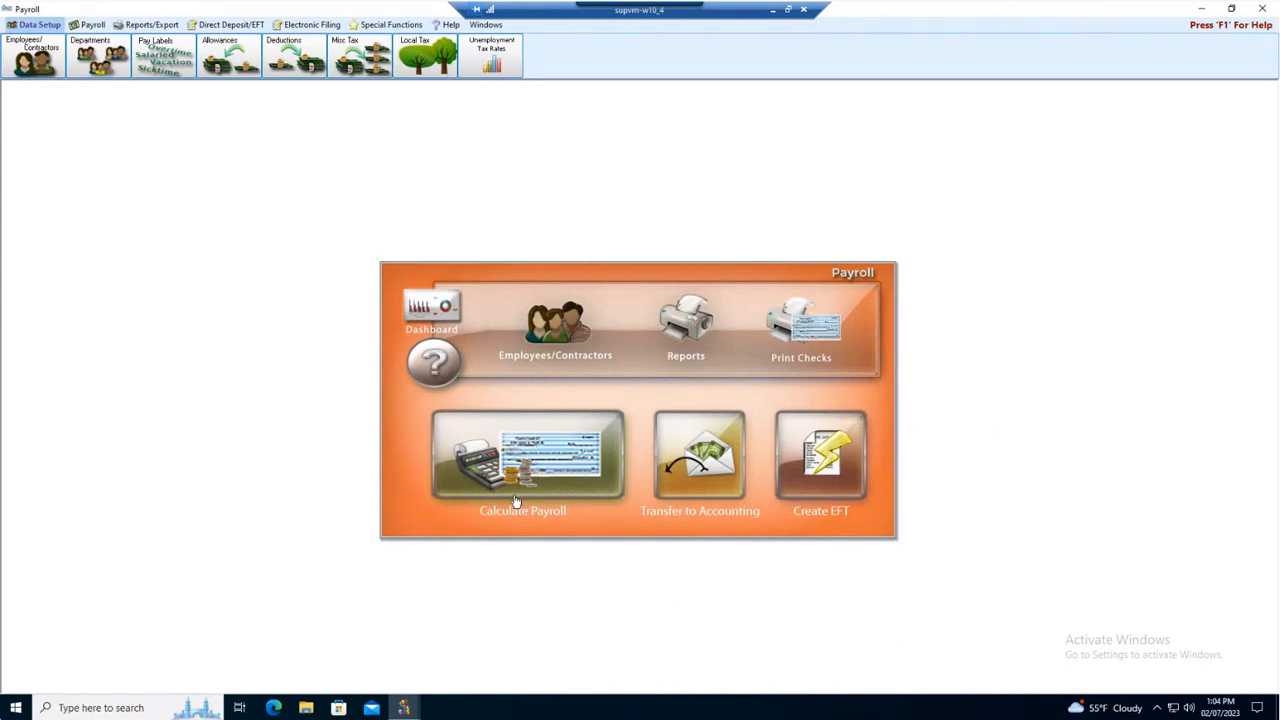
left_click(444, 26)
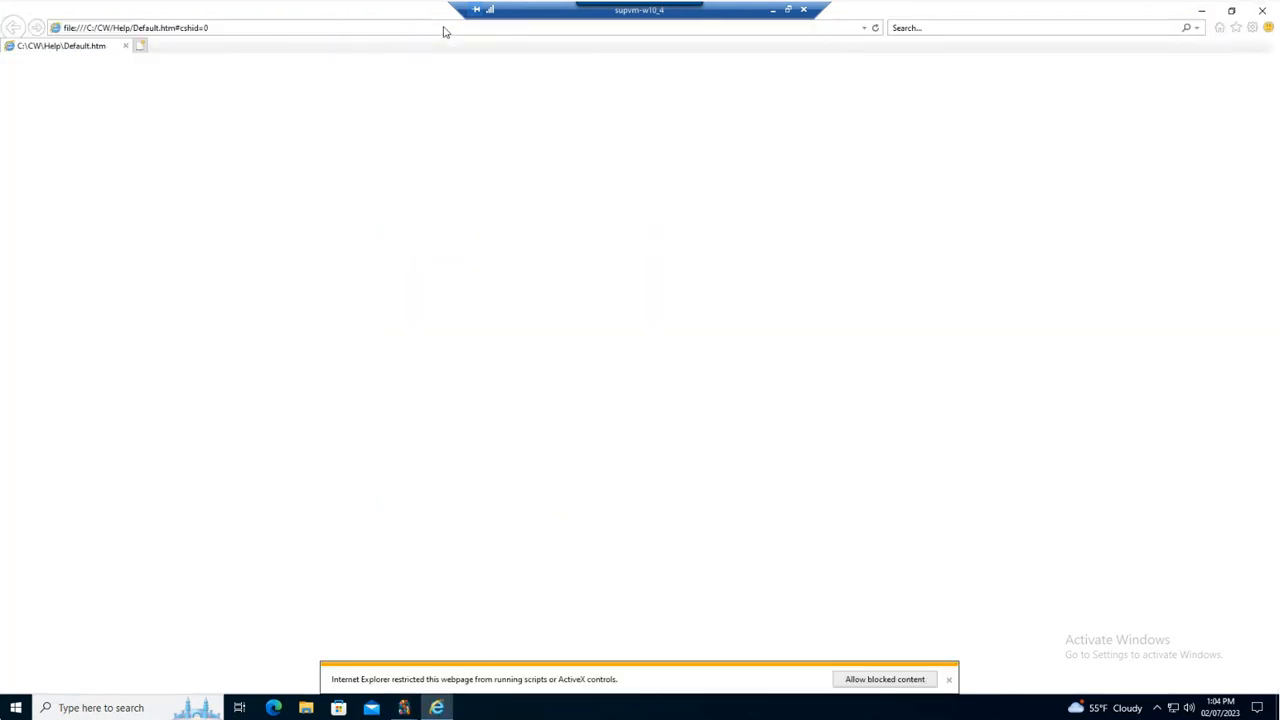
left_click(916, 680)
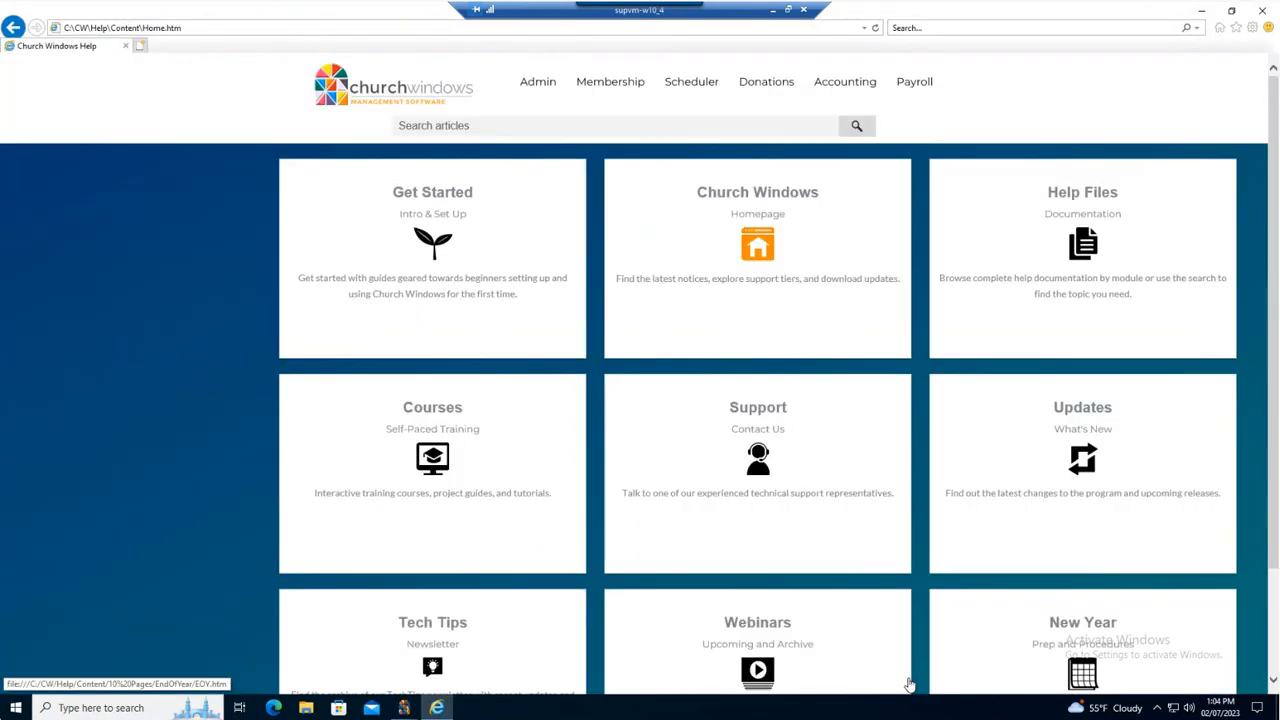
left_click(501, 127)
type("d")
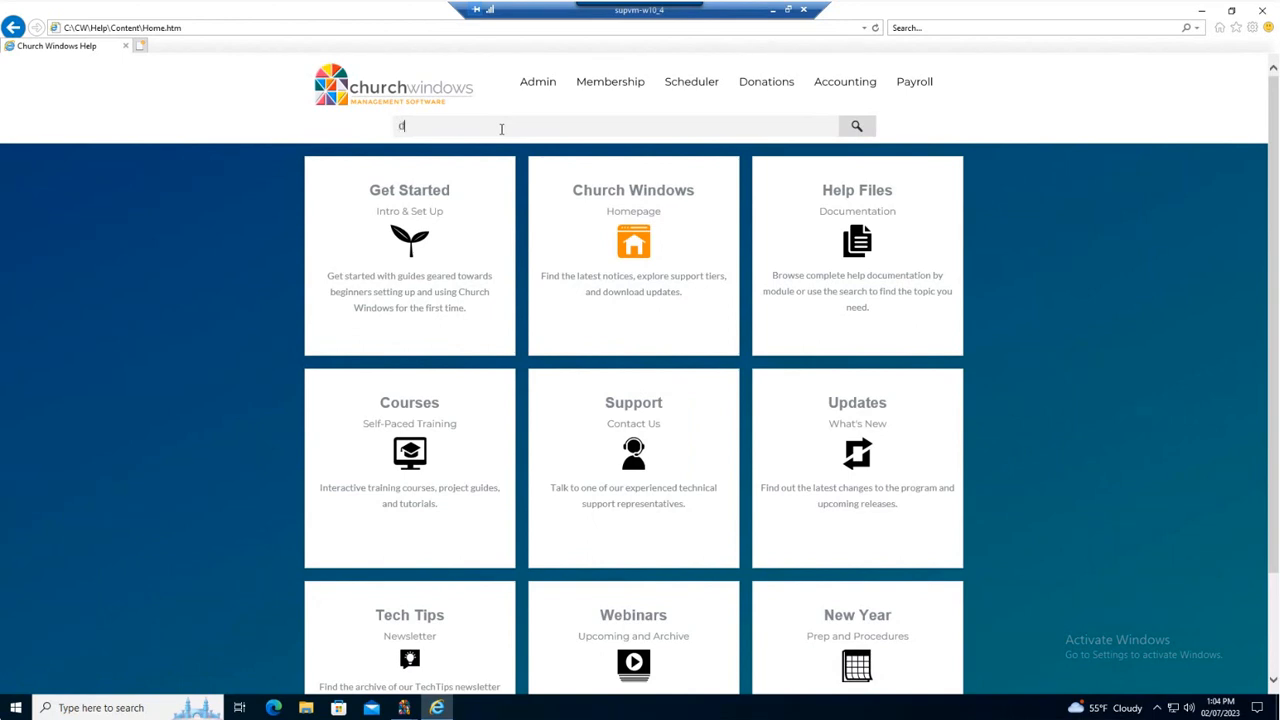
type("irect deposit")
key("Return")
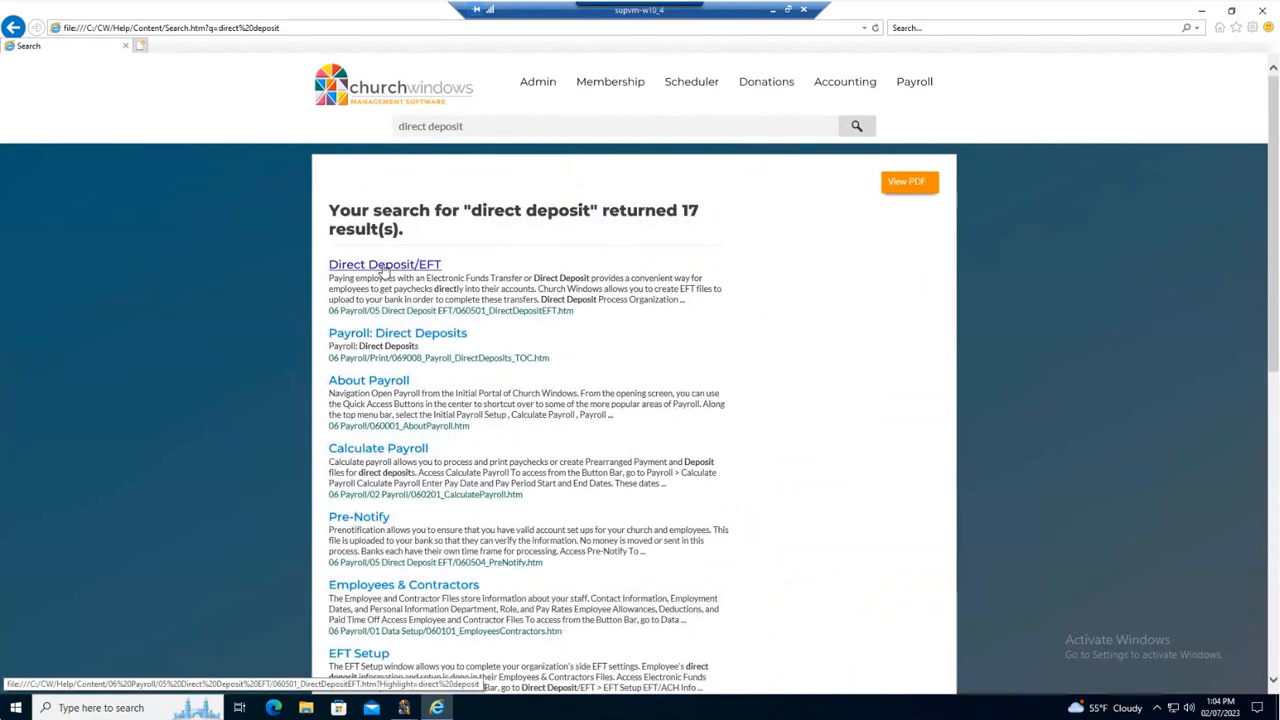
left_click(386, 268)
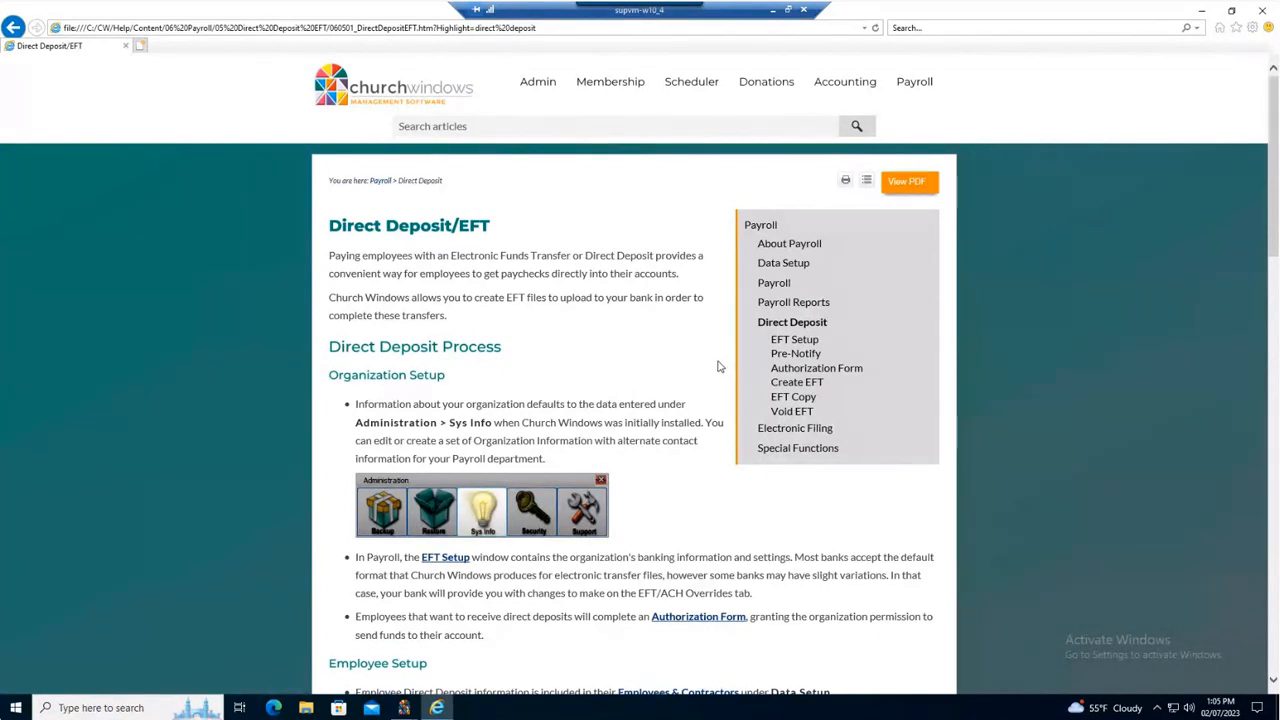
left_click(1263, 11)
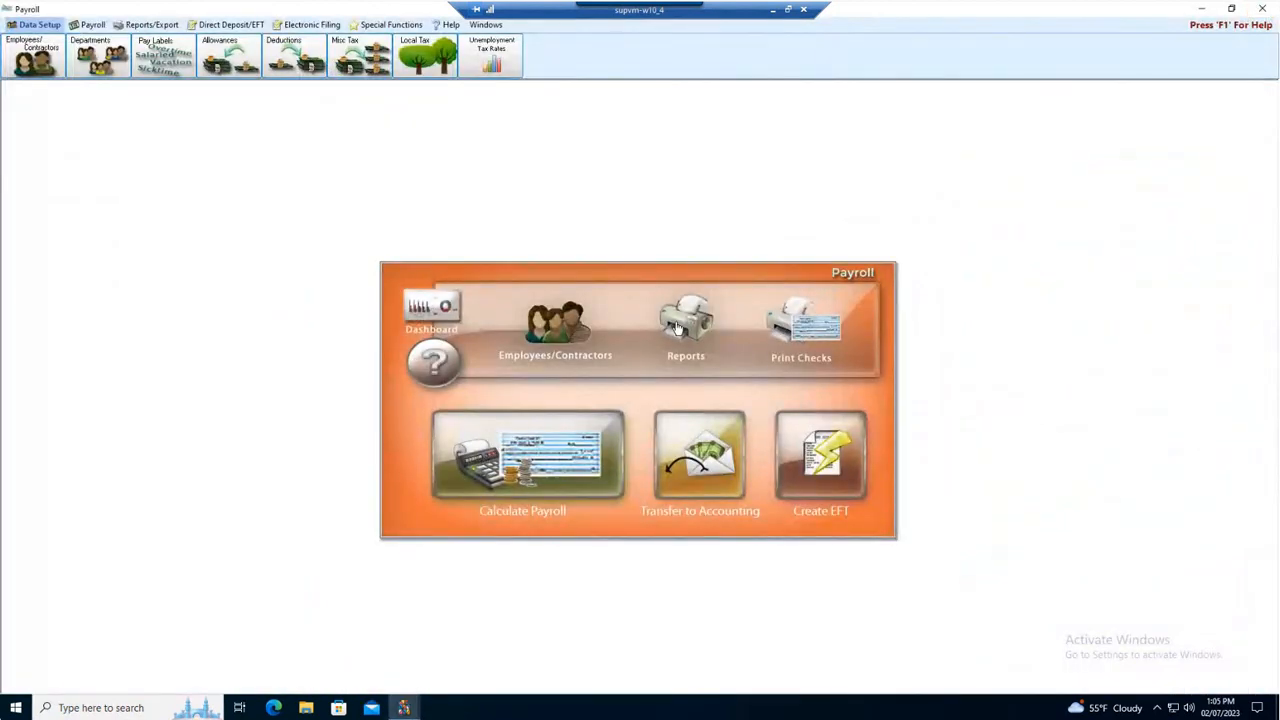
- View the printable direct deposit authorization form at full size, then close it
left_click(235, 24)
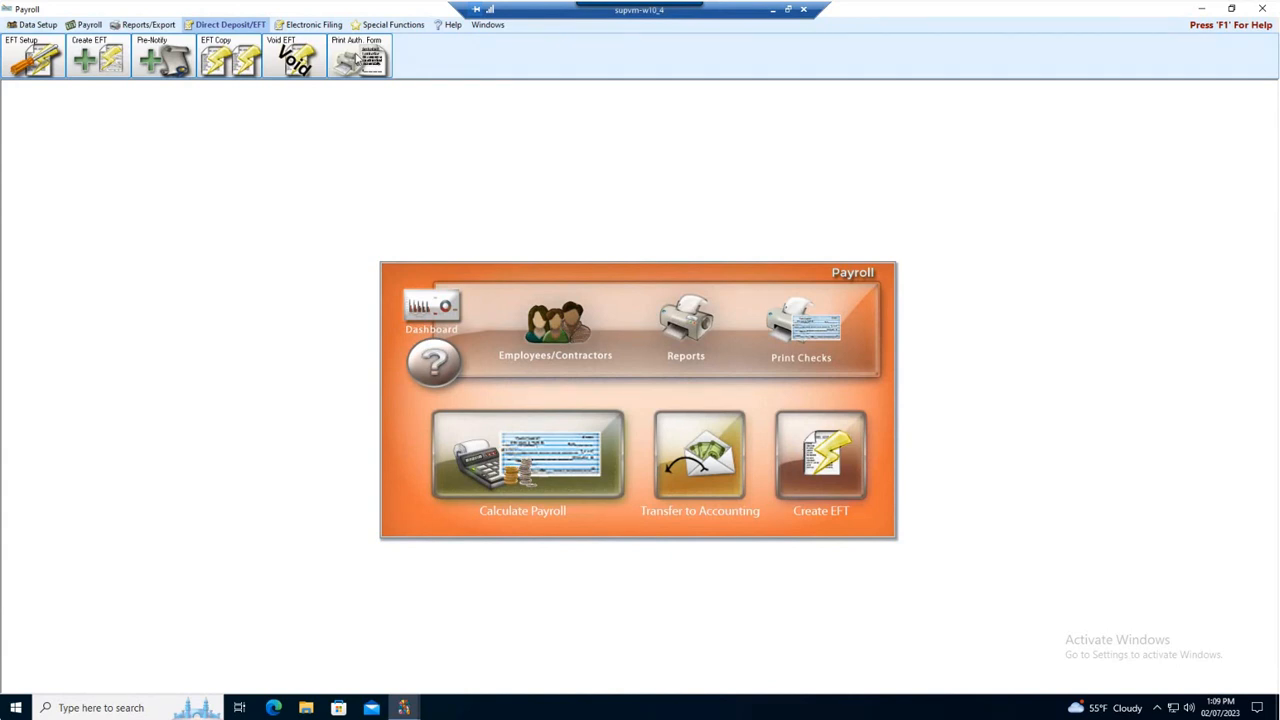
left_click(358, 60)
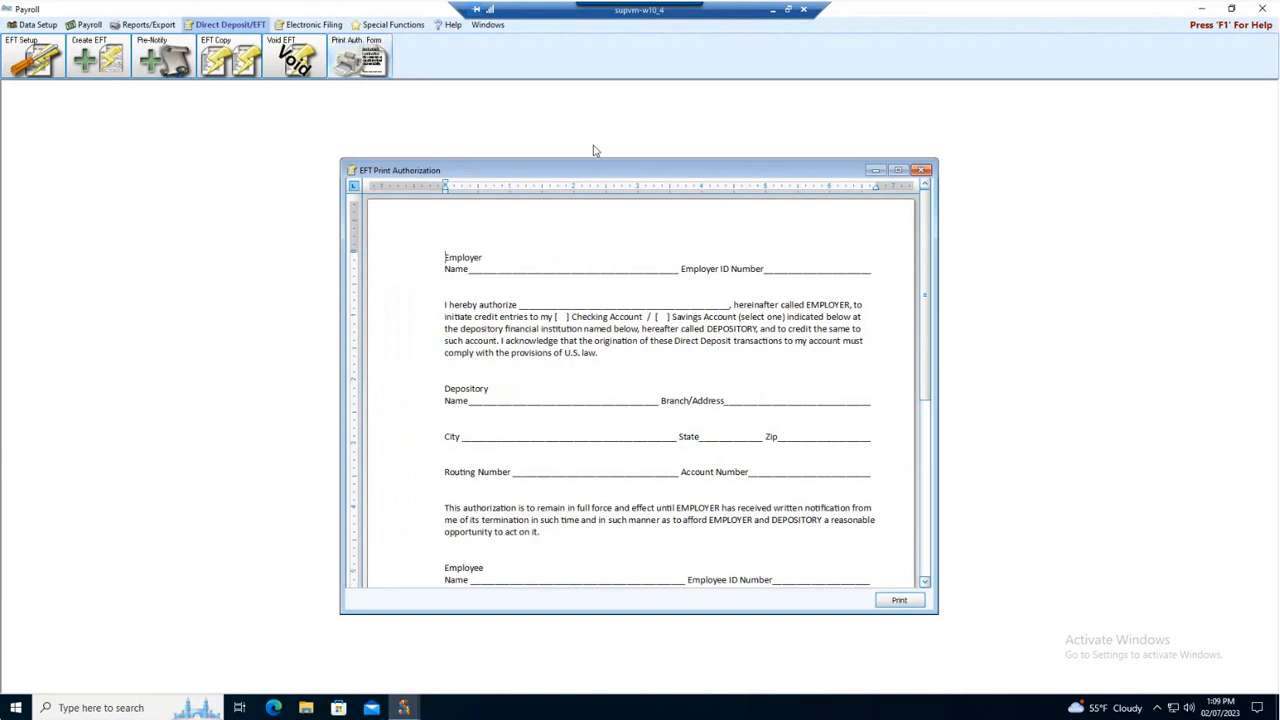
left_click(898, 170)
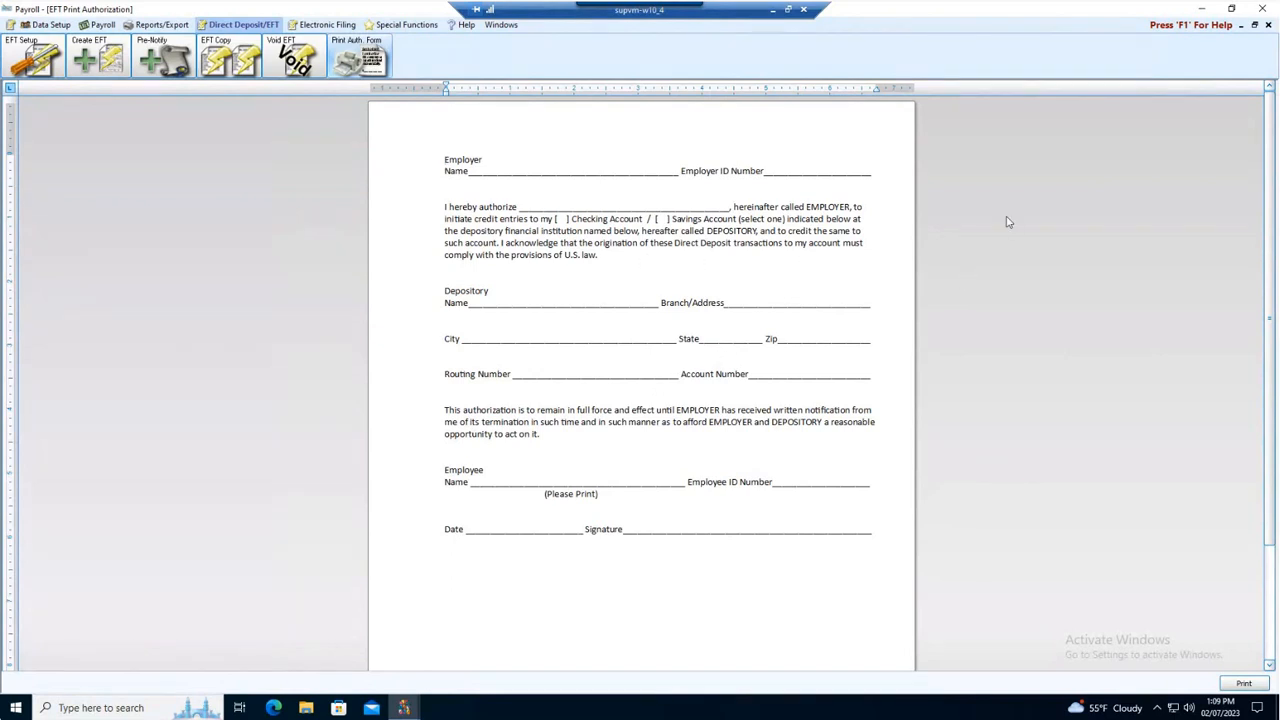
left_click(1267, 26)
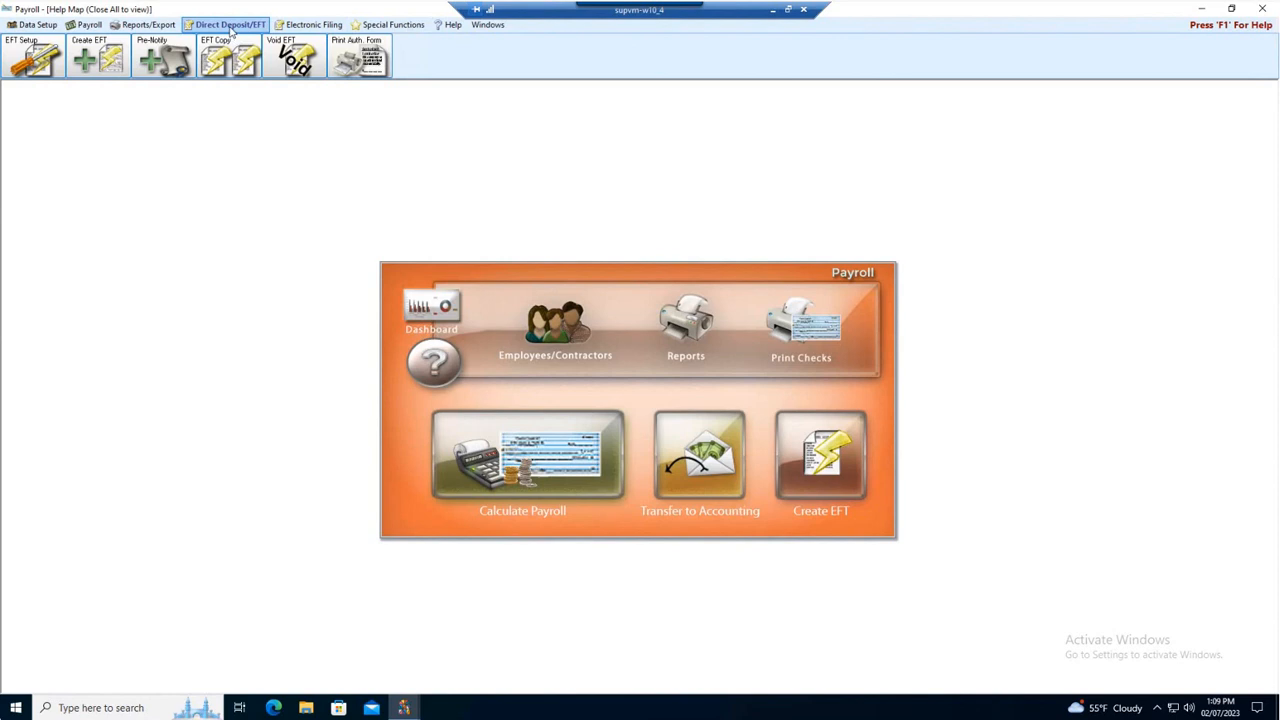
- Review the EFT/ACH information and overrides in EFT Setup for the organization 41st Church of Anytown
left_click(28, 62)
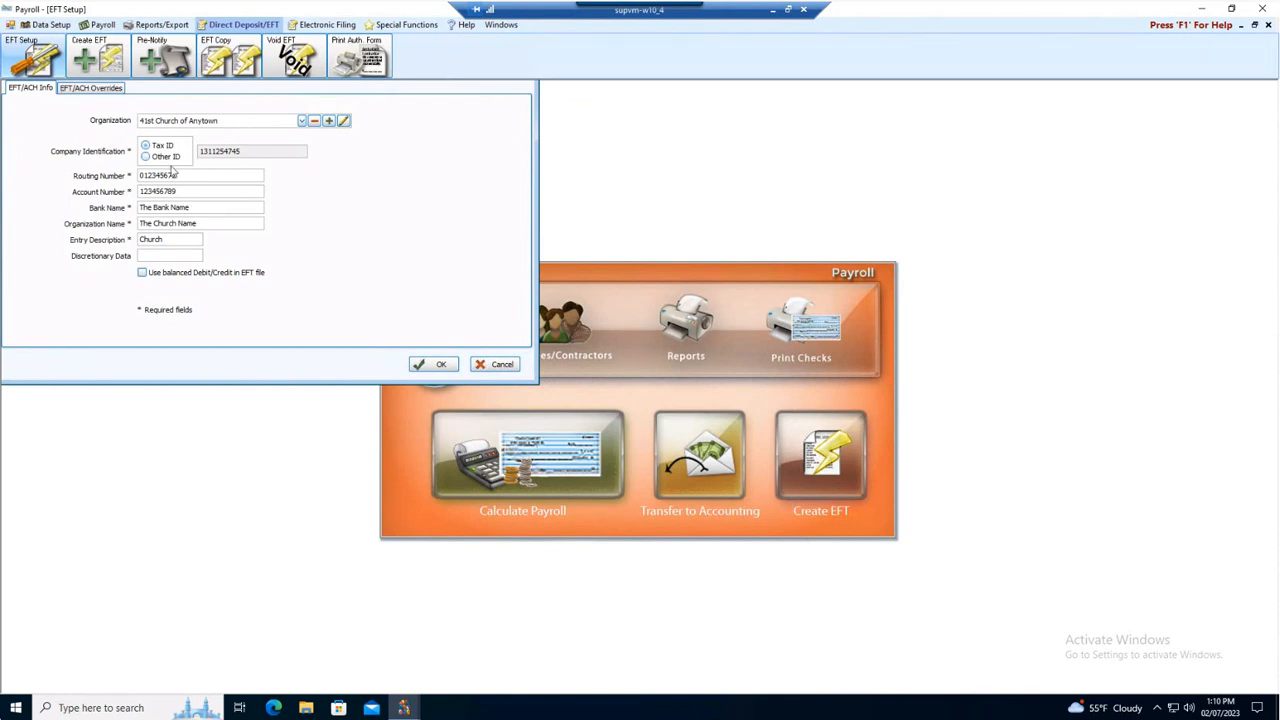
left_click(301, 121)
left_click(305, 132)
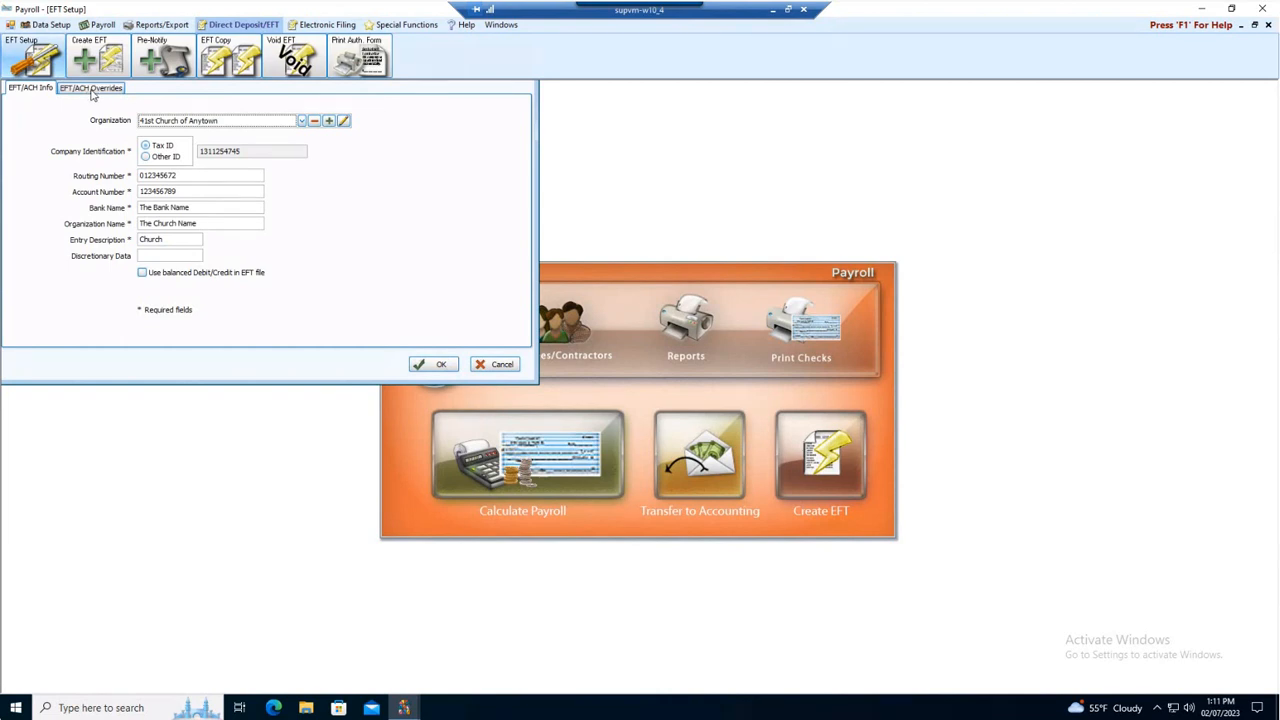
left_click(91, 90)
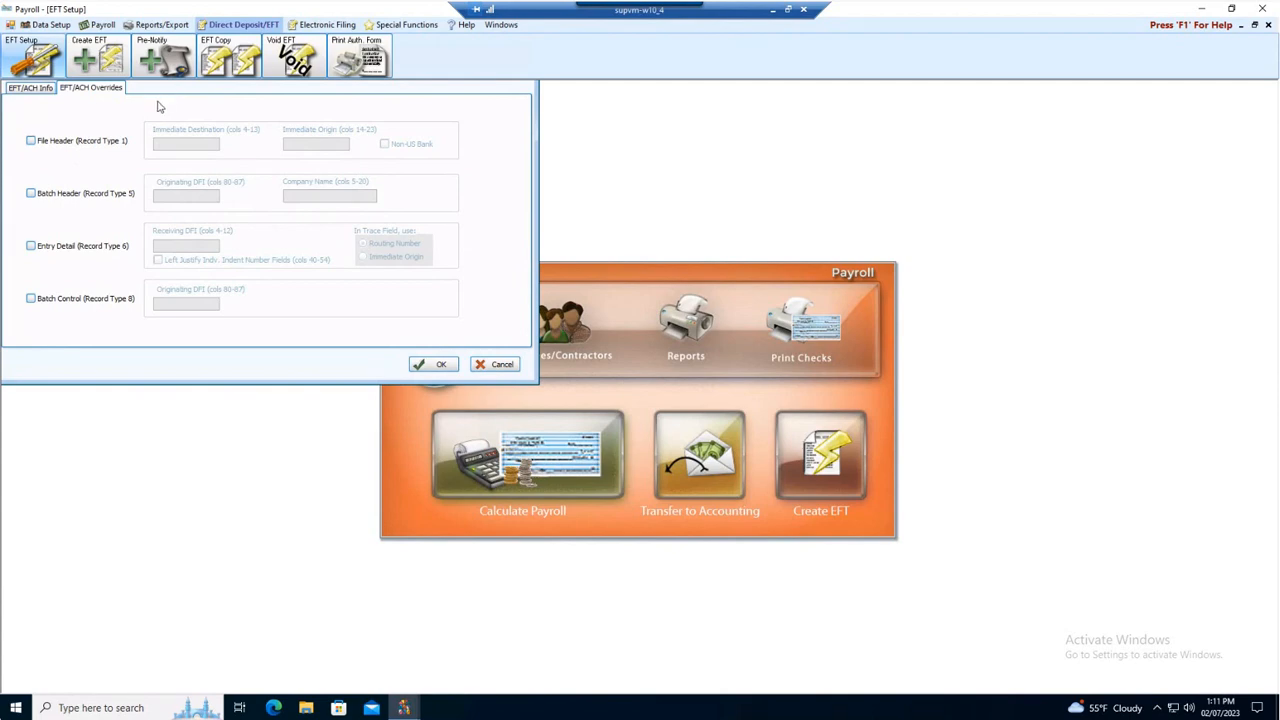
left_click(43, 92)
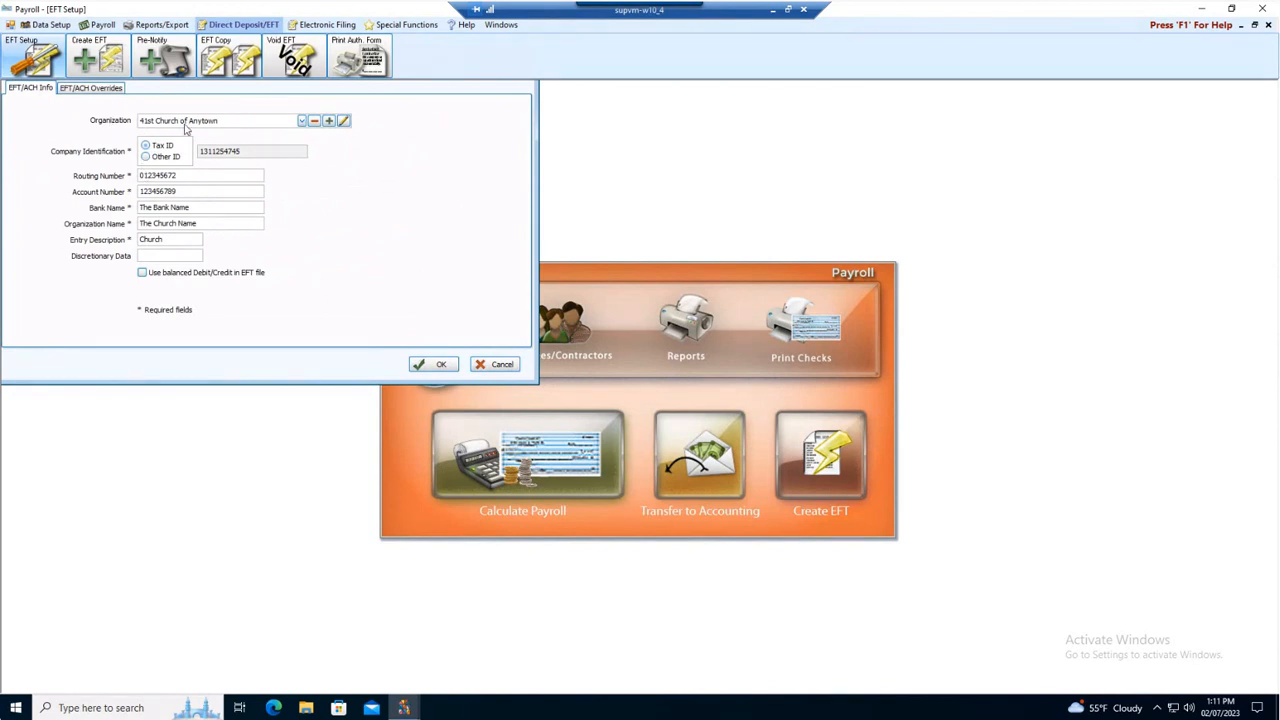
left_click(444, 366)
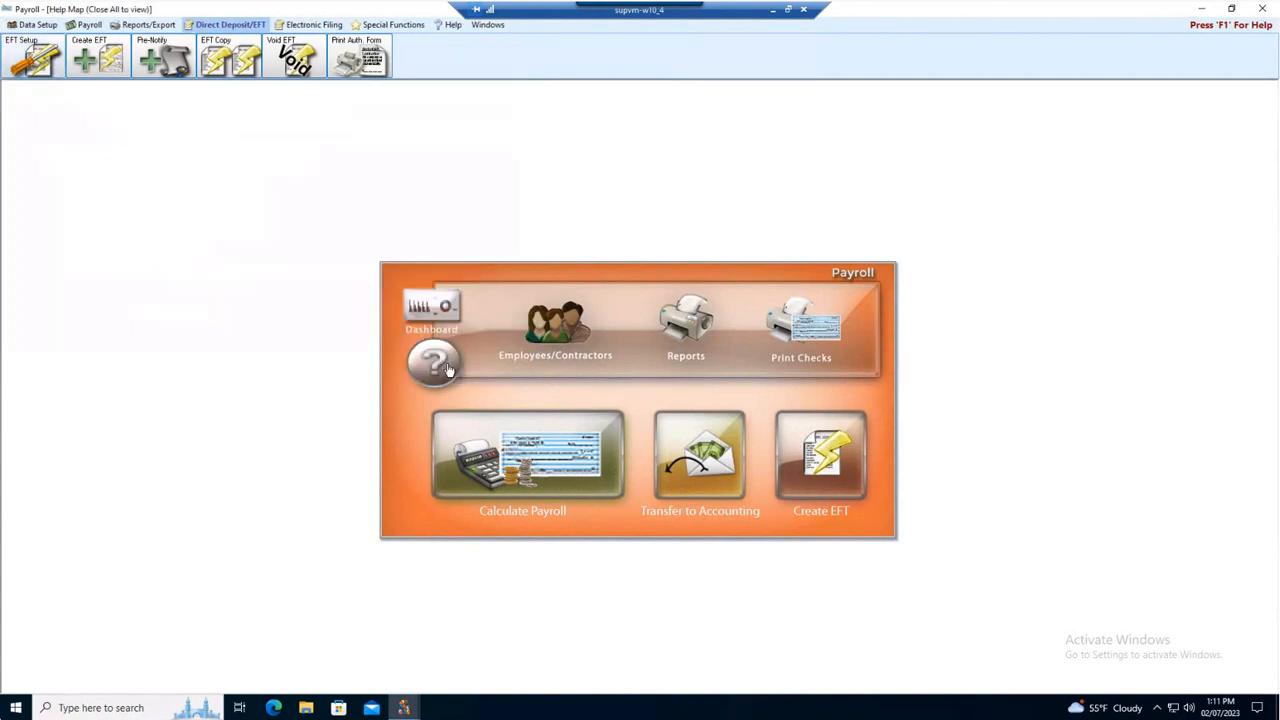
- Open the employee and contractor records, hide contractors and show the first employee's direct deposit settings
left_click(563, 335)
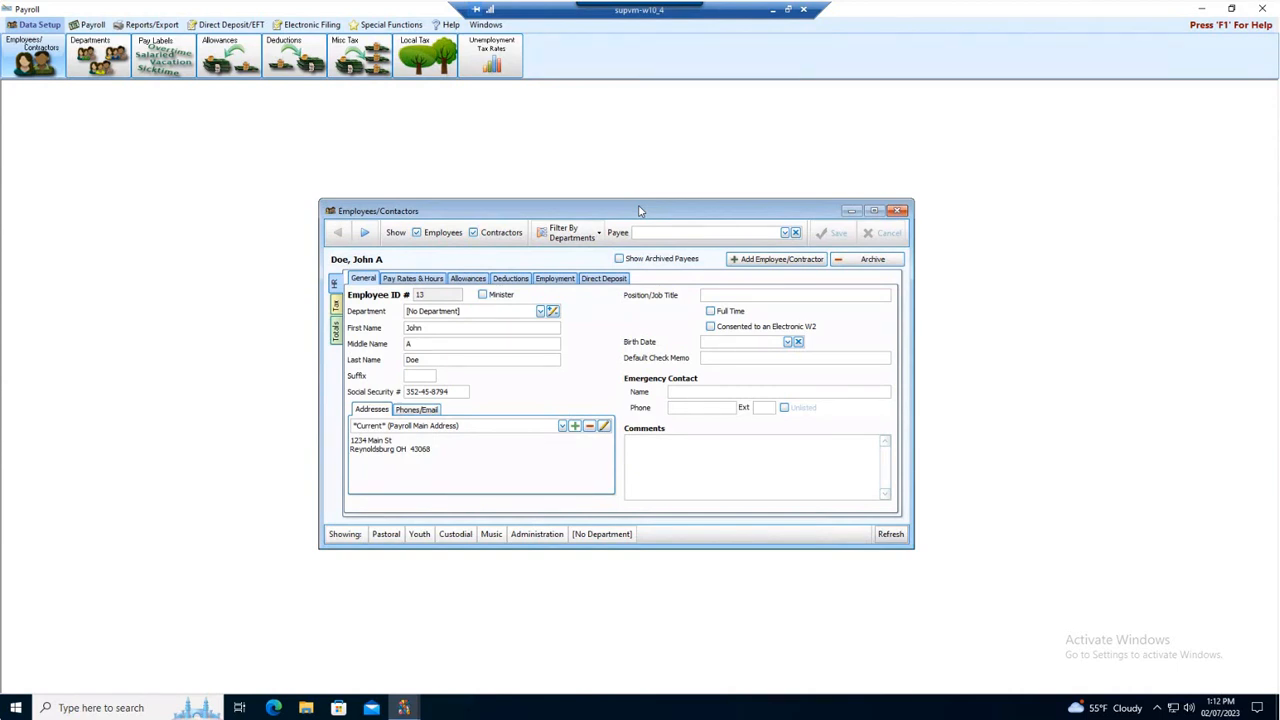
left_click(474, 232)
left_click(603, 279)
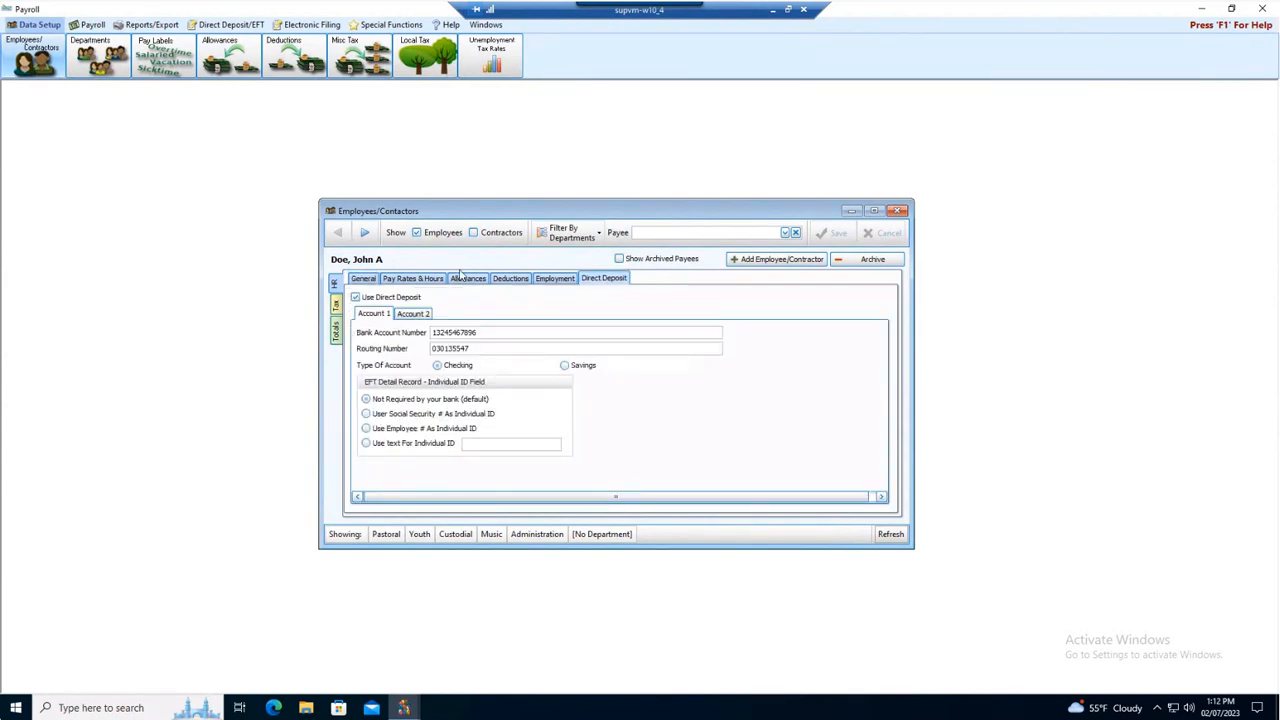
- Turn the employee's direct deposit off and on again, with the individual ID option set to Not Required by your bank
left_click(356, 299)
left_click(356, 299)
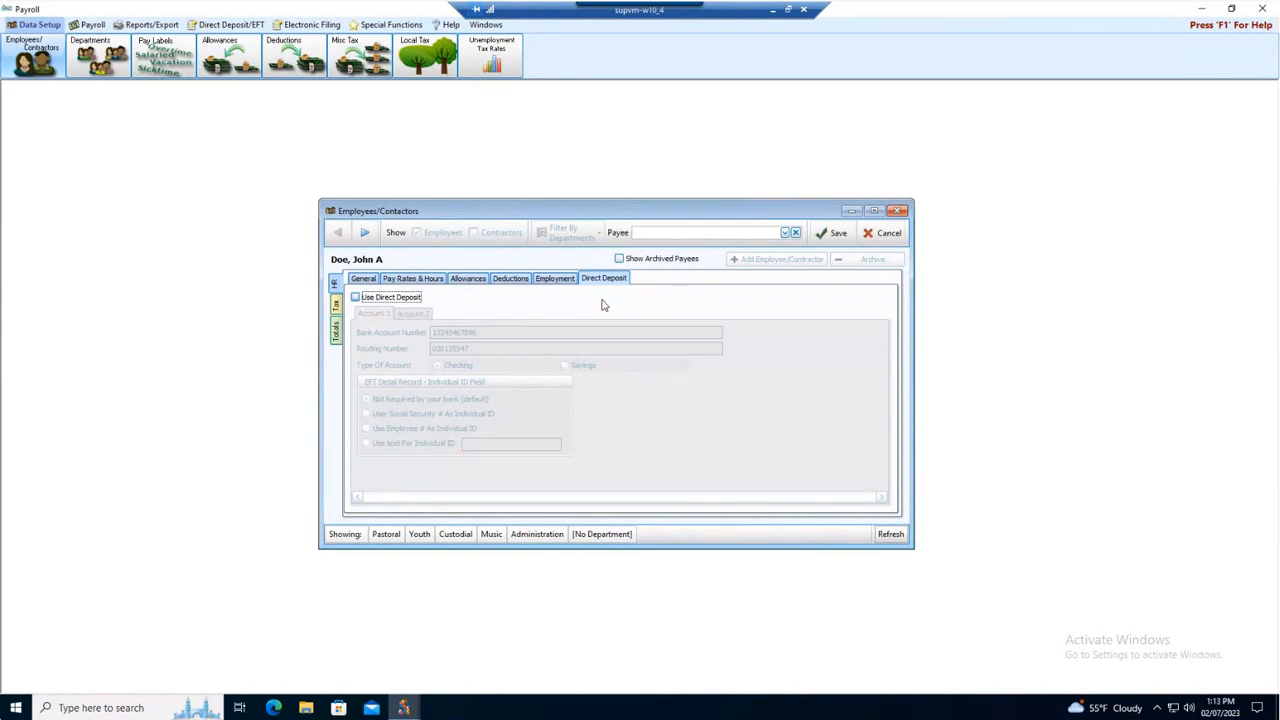
left_click(356, 297)
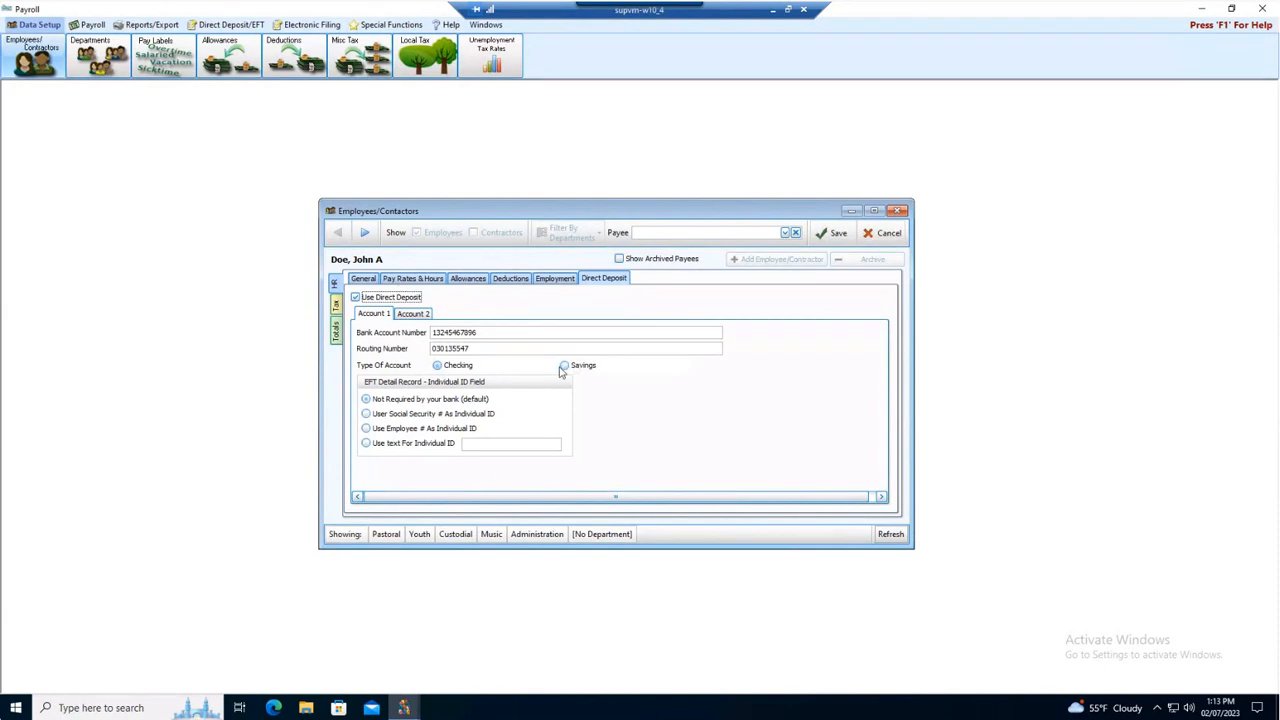
left_click(367, 399)
- Go to the next employee and examine the direct deposit settings of Account 1 and Account 2
left_click(365, 236)
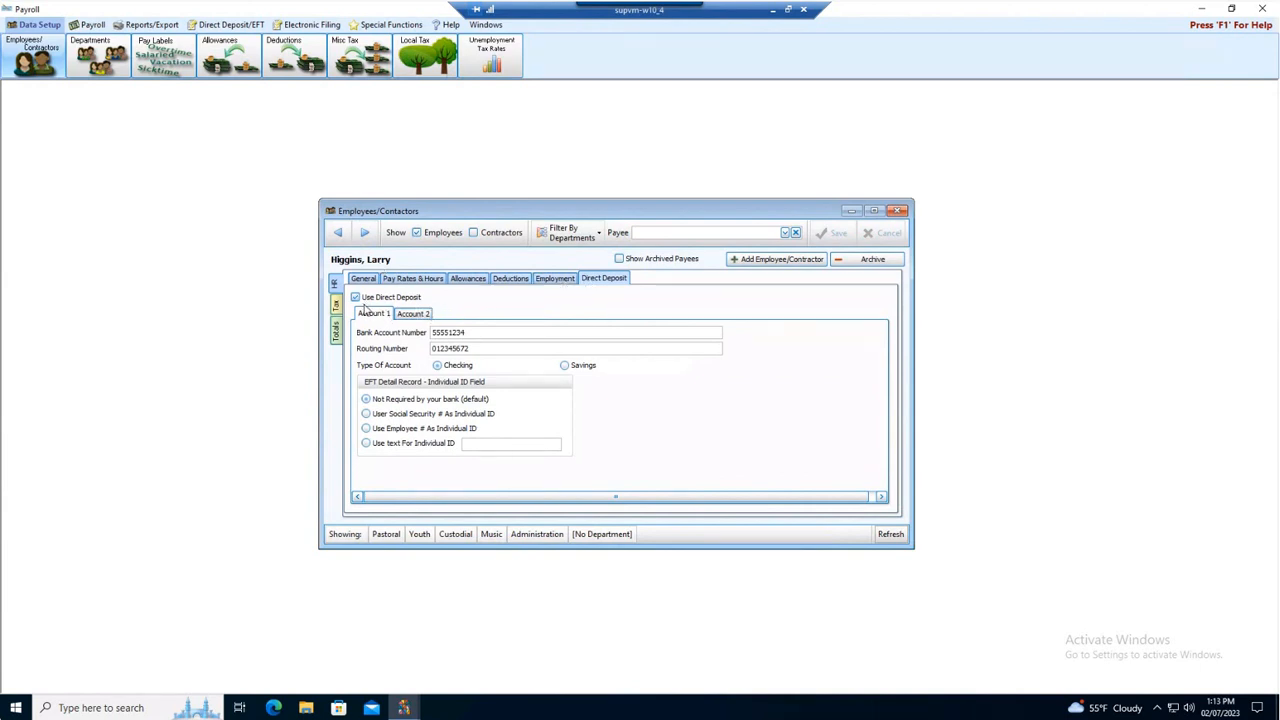
left_click(412, 314)
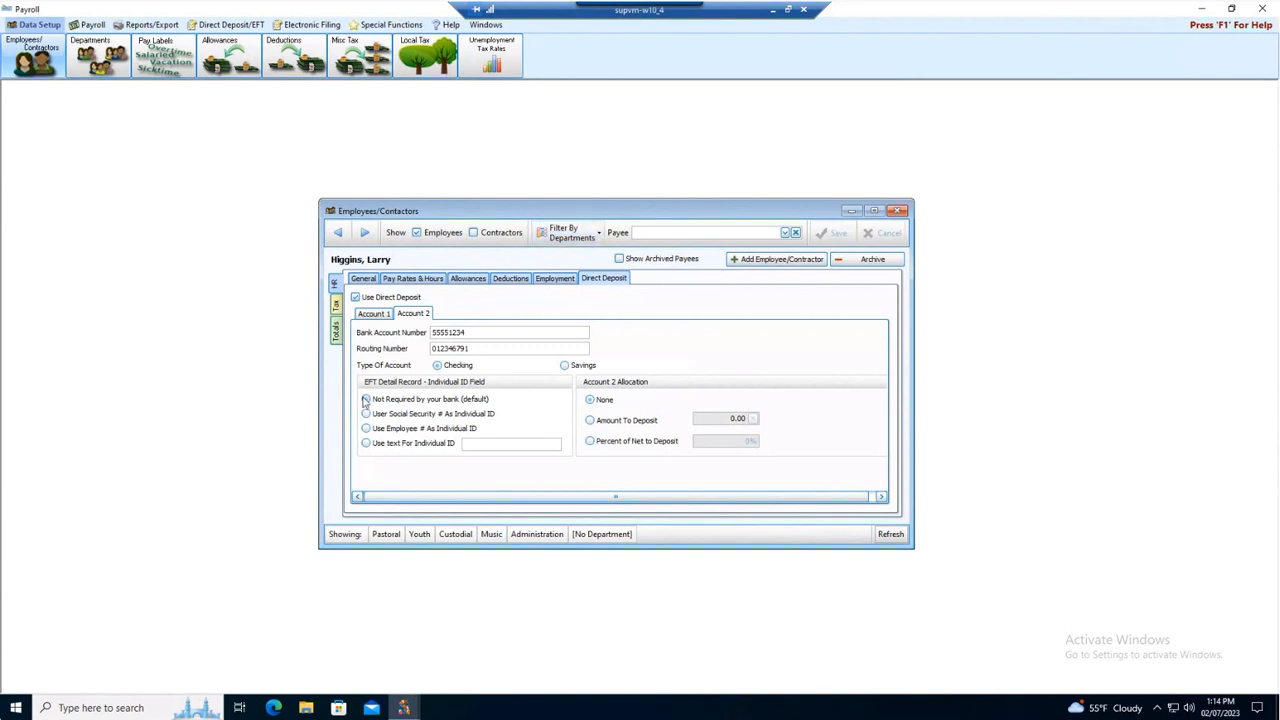
left_click(379, 315)
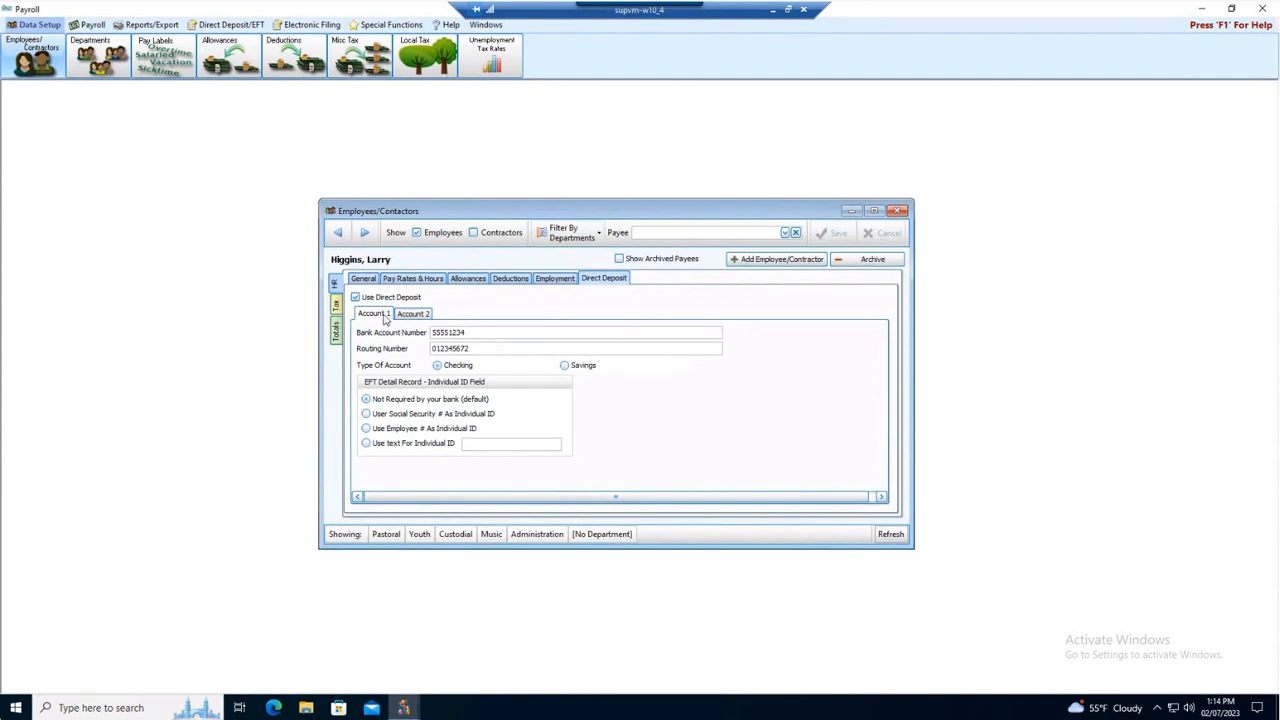
left_click(424, 316)
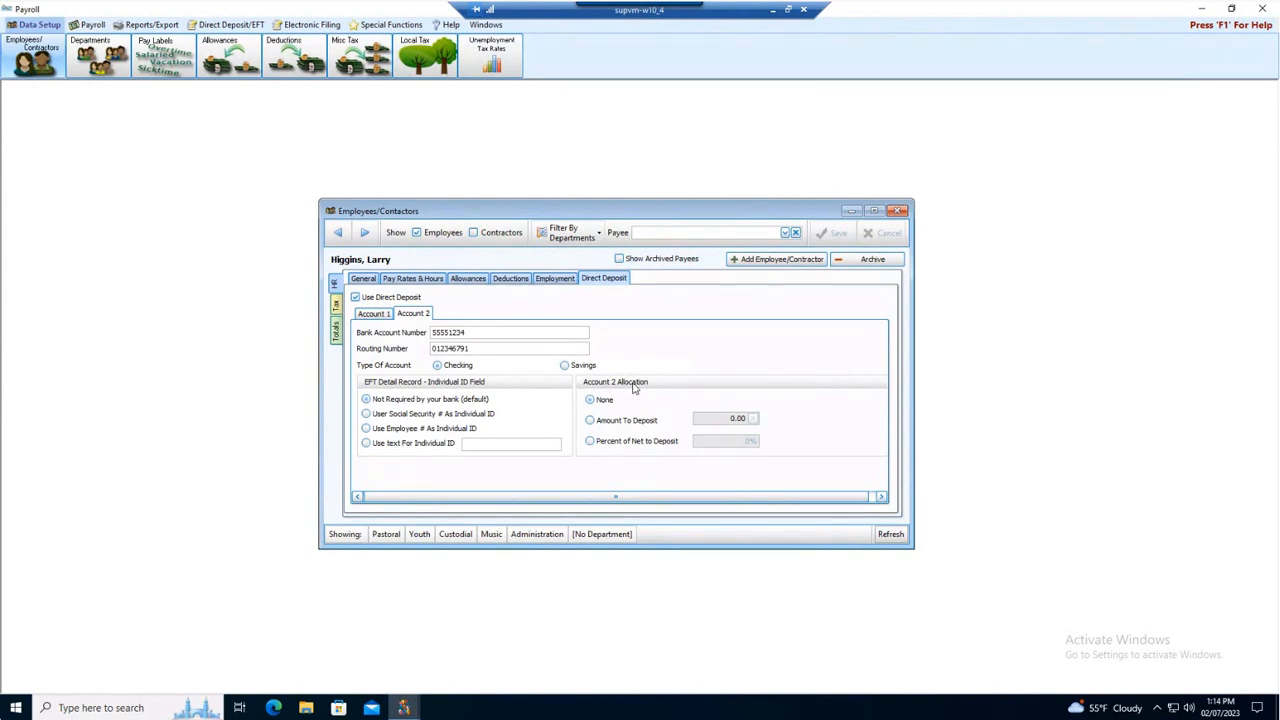
- Make Account 2 a savings account with an amount to deposit of 500.00, and try to save the record
left_click(590, 420)
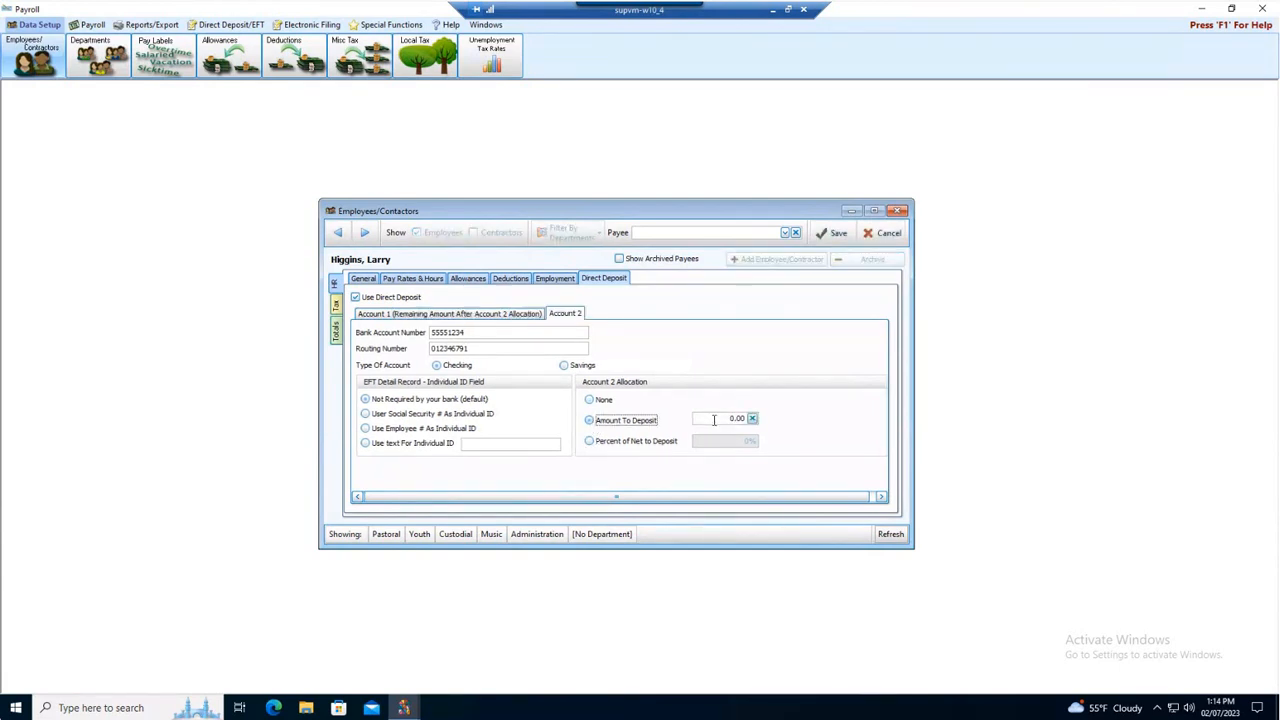
left_click(564, 366)
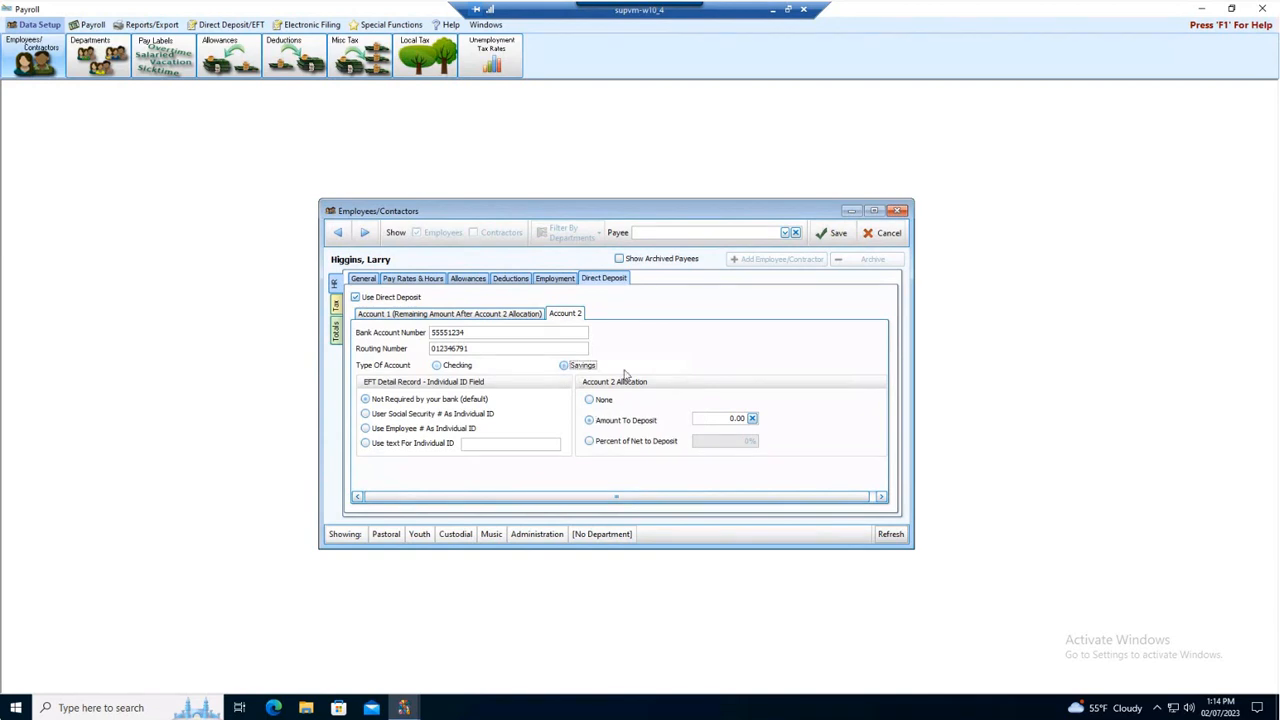
left_click(713, 418)
type("500.00")
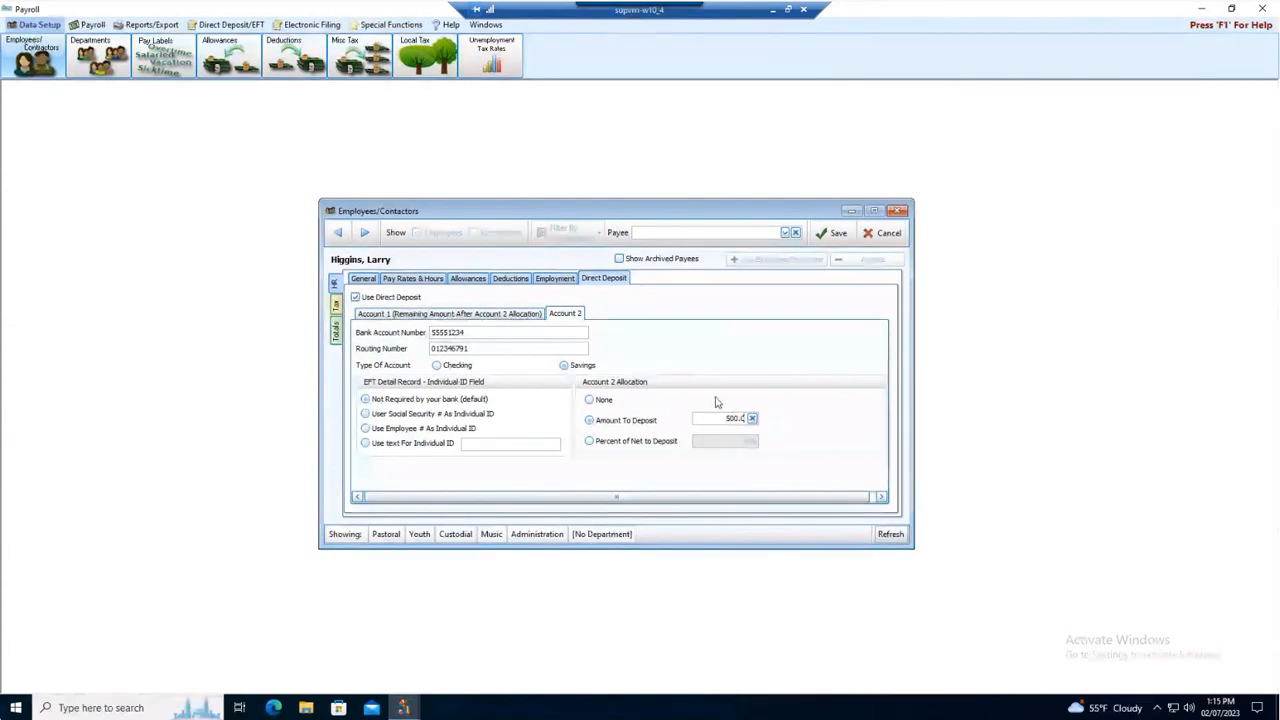
left_click(832, 234)
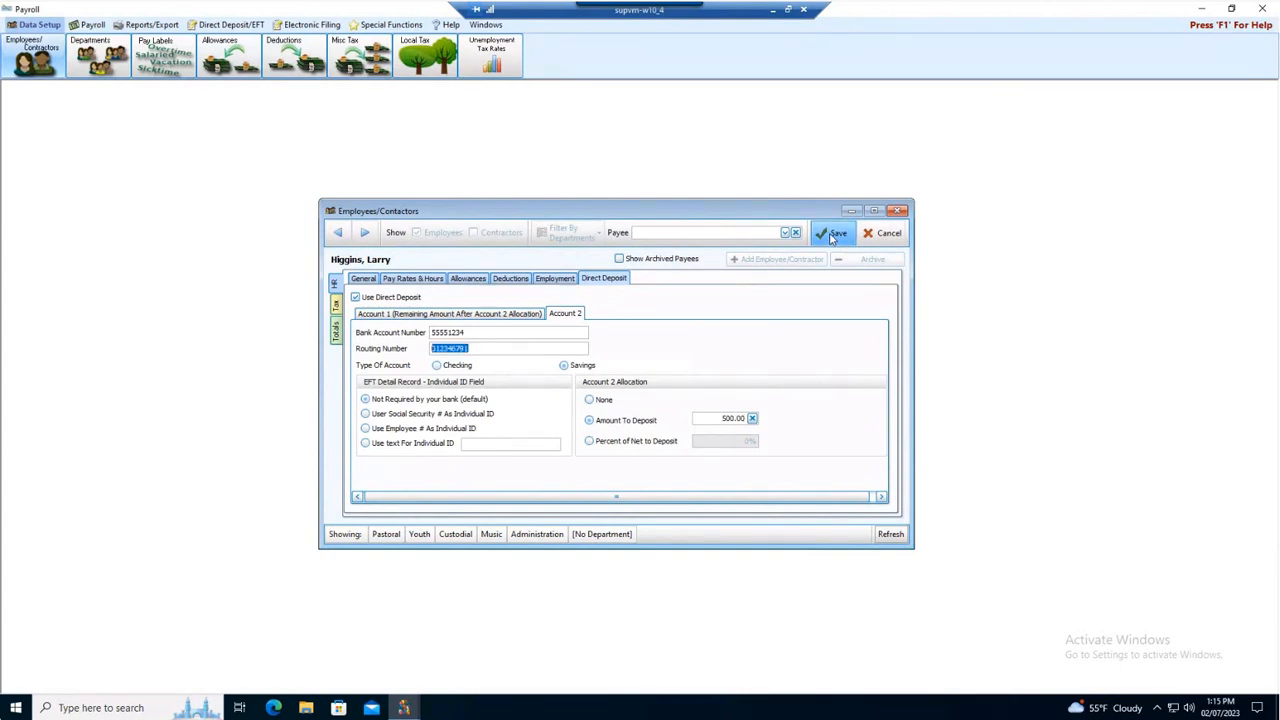
- Try to correct Account 2's routing number by editing it manually and save the employee record
left_click(495, 348)
key("BackSpace")
left_click(835, 234)
double_click(500, 348)
type("24")
left_click(835, 233)
- Replace Account 2's routing number with a copy of the one from Account 1 and save the employee record
left_click(525, 314)
double_click(495, 348)
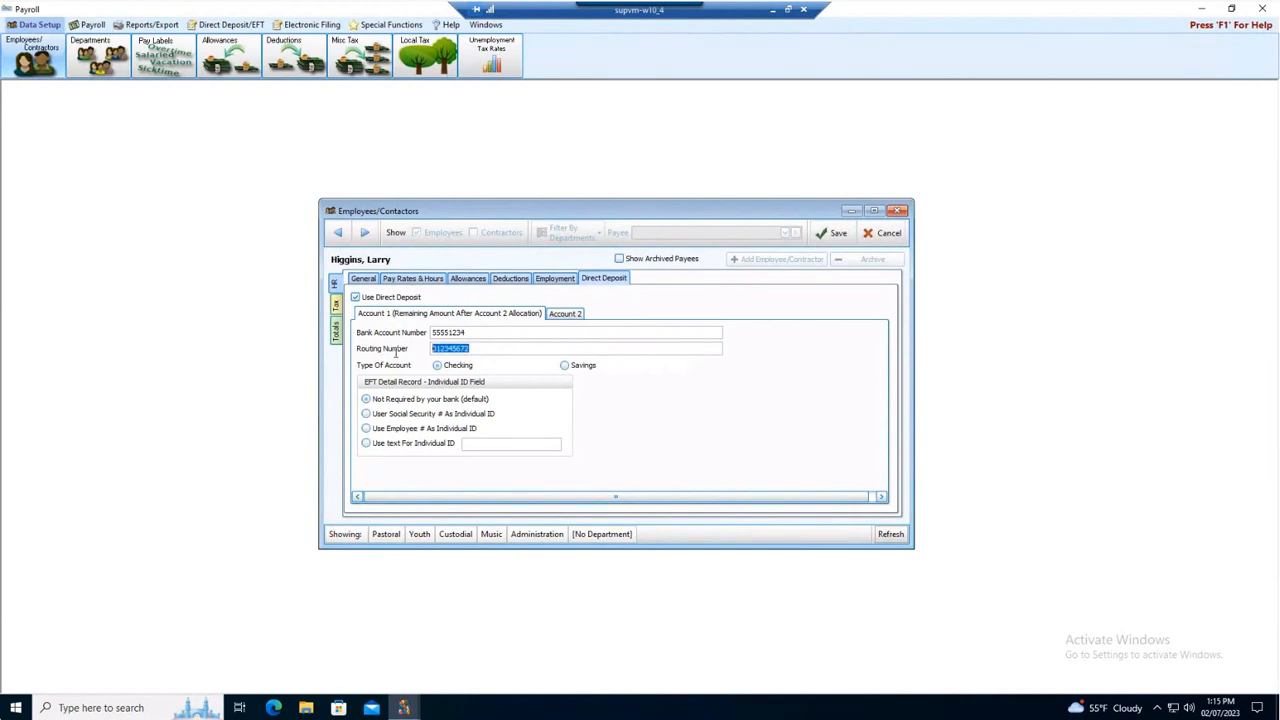
right_click(465, 348)
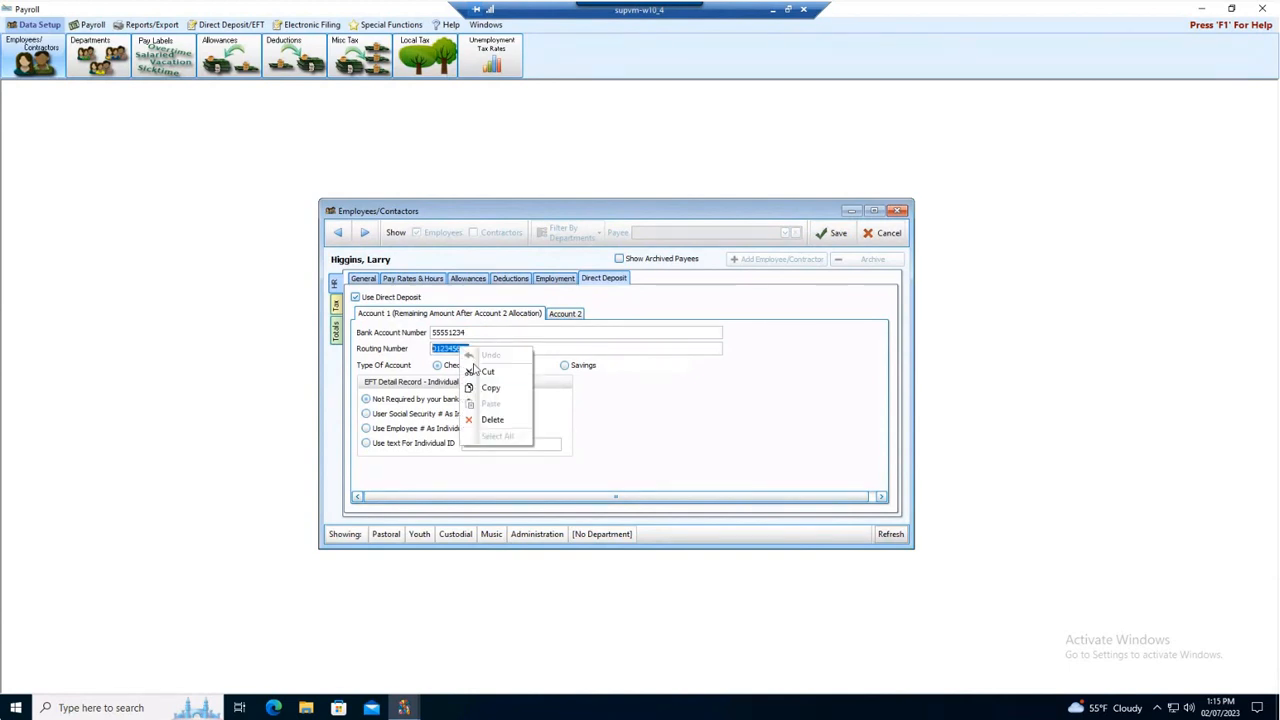
left_click(497, 386)
left_click(556, 316)
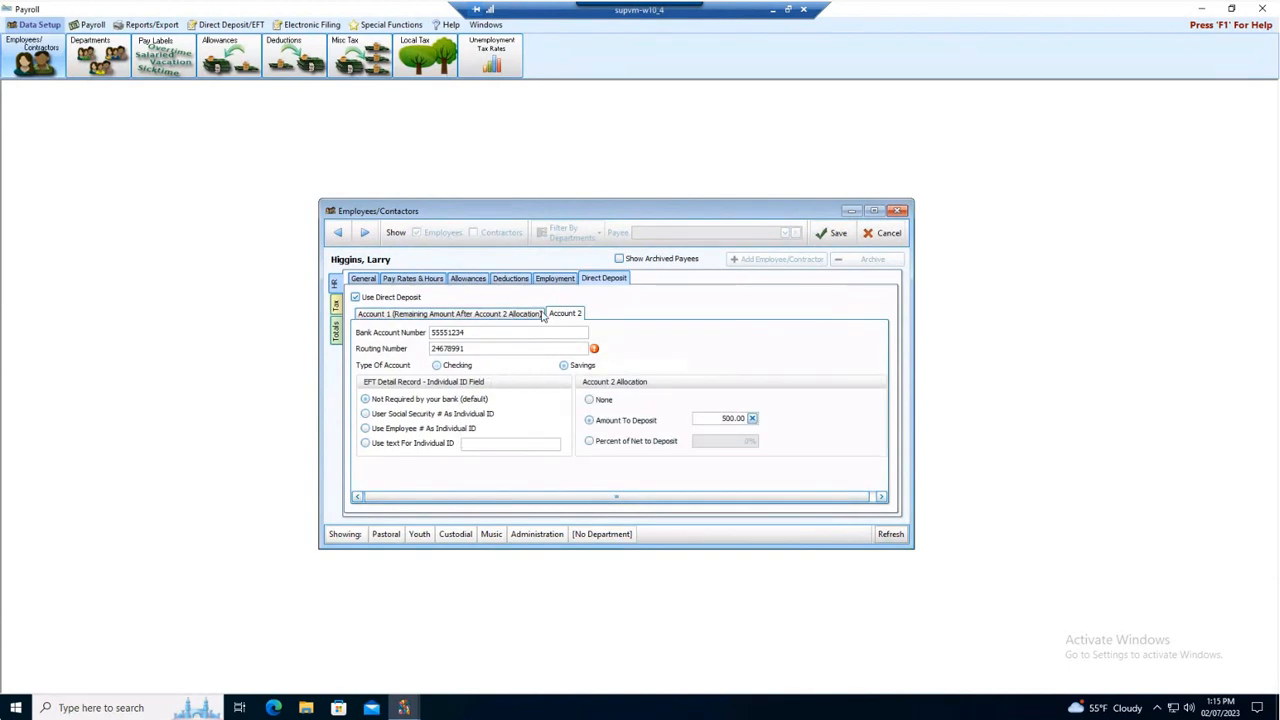
left_click_drag(502, 349, 366, 346)
key("BackSpace")
key("ctrl+v")
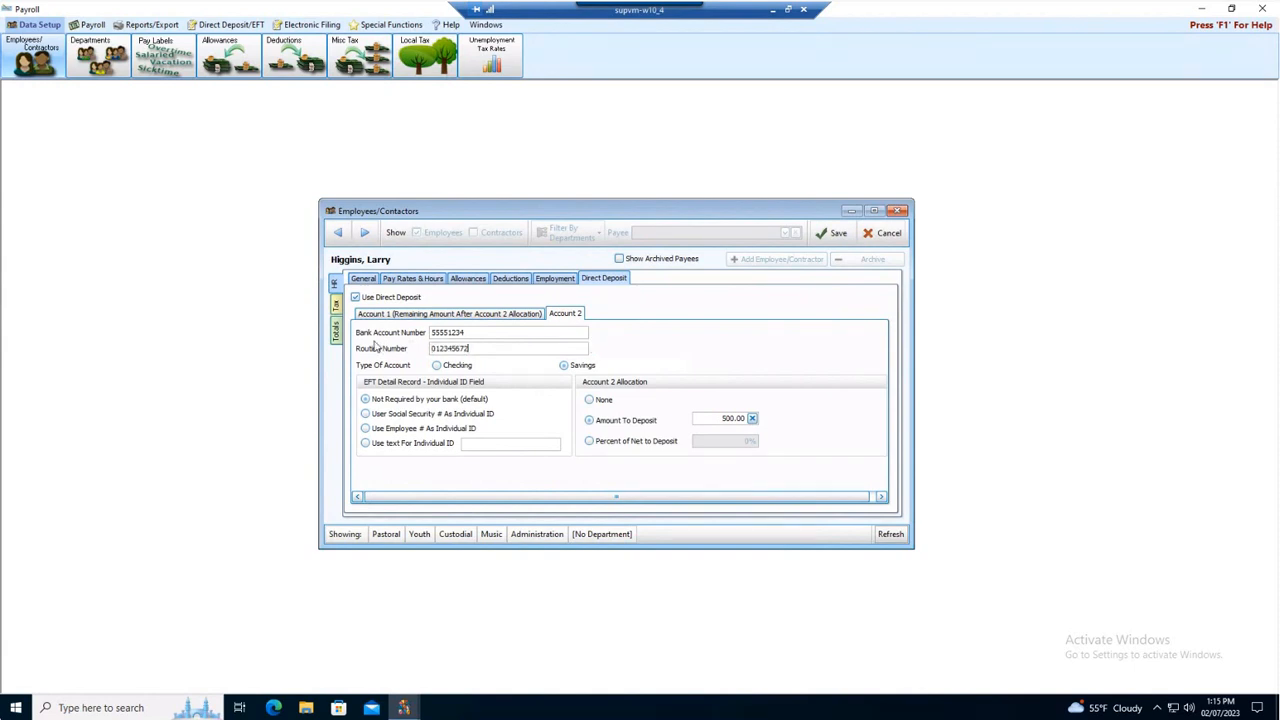
left_click(830, 233)
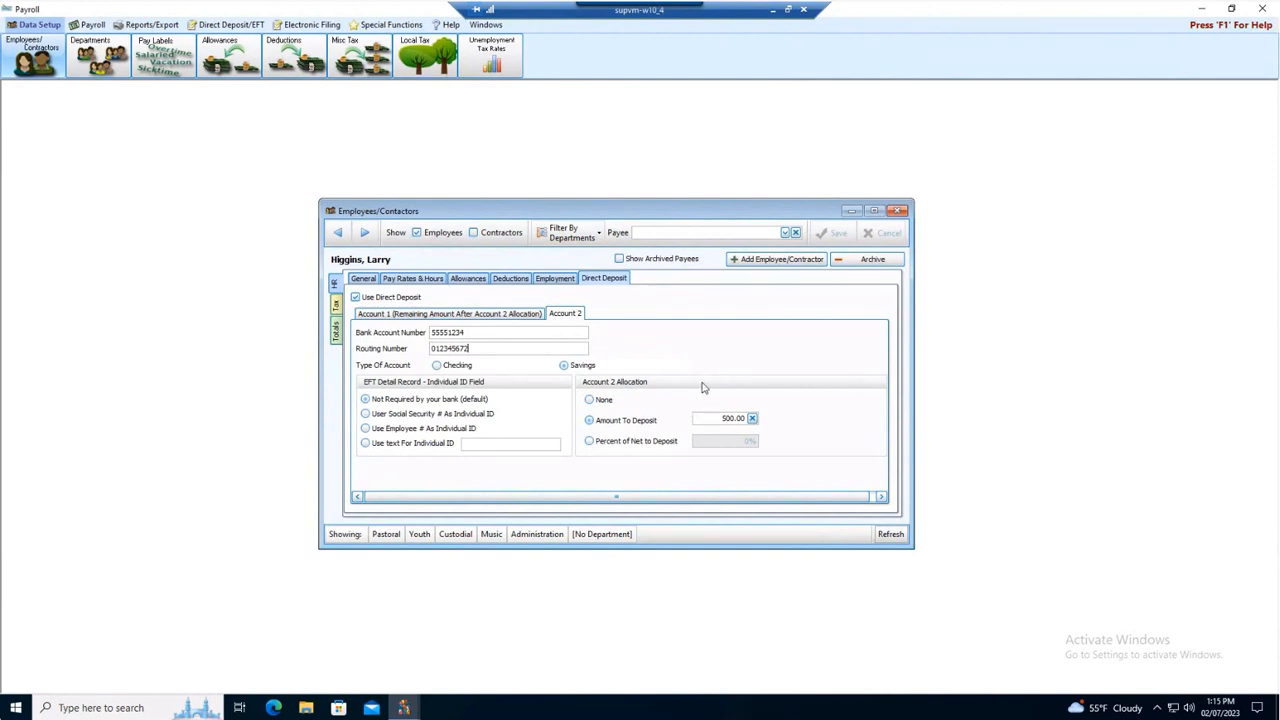
- Try allocating Account 2 by percent of net to deposit instead of a fixed amount
left_click(590, 443)
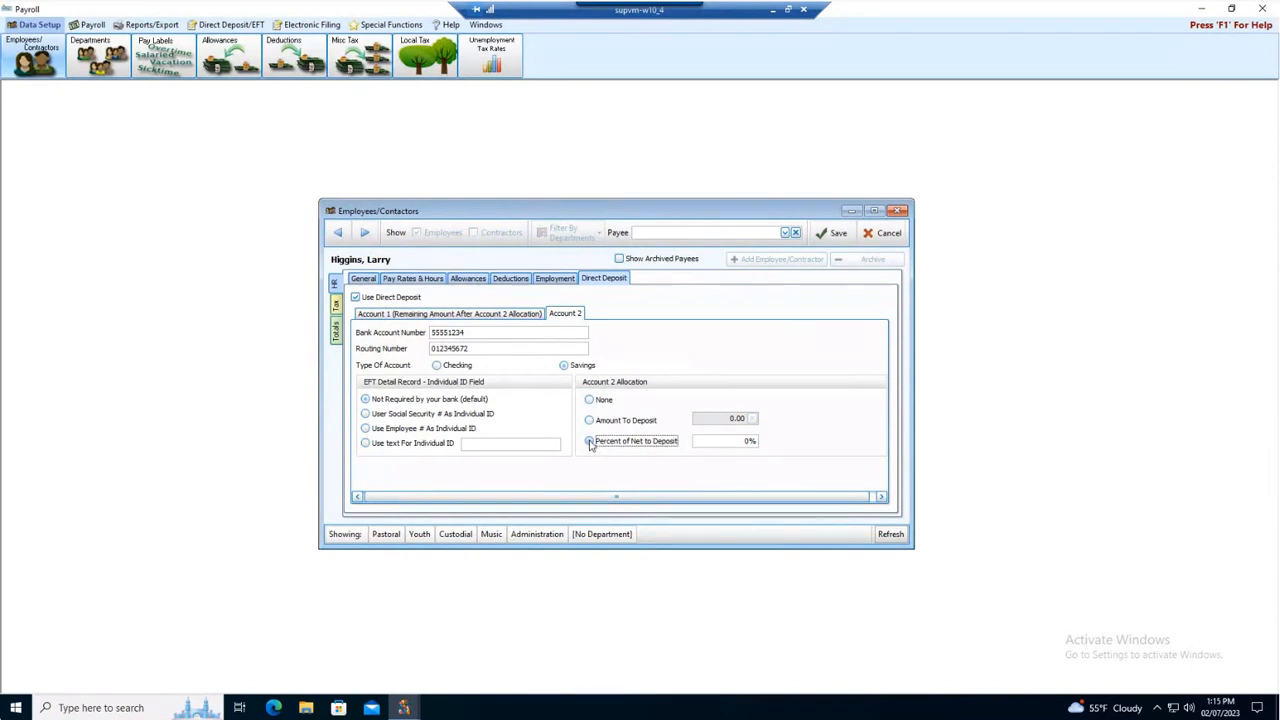
left_click(745, 441)
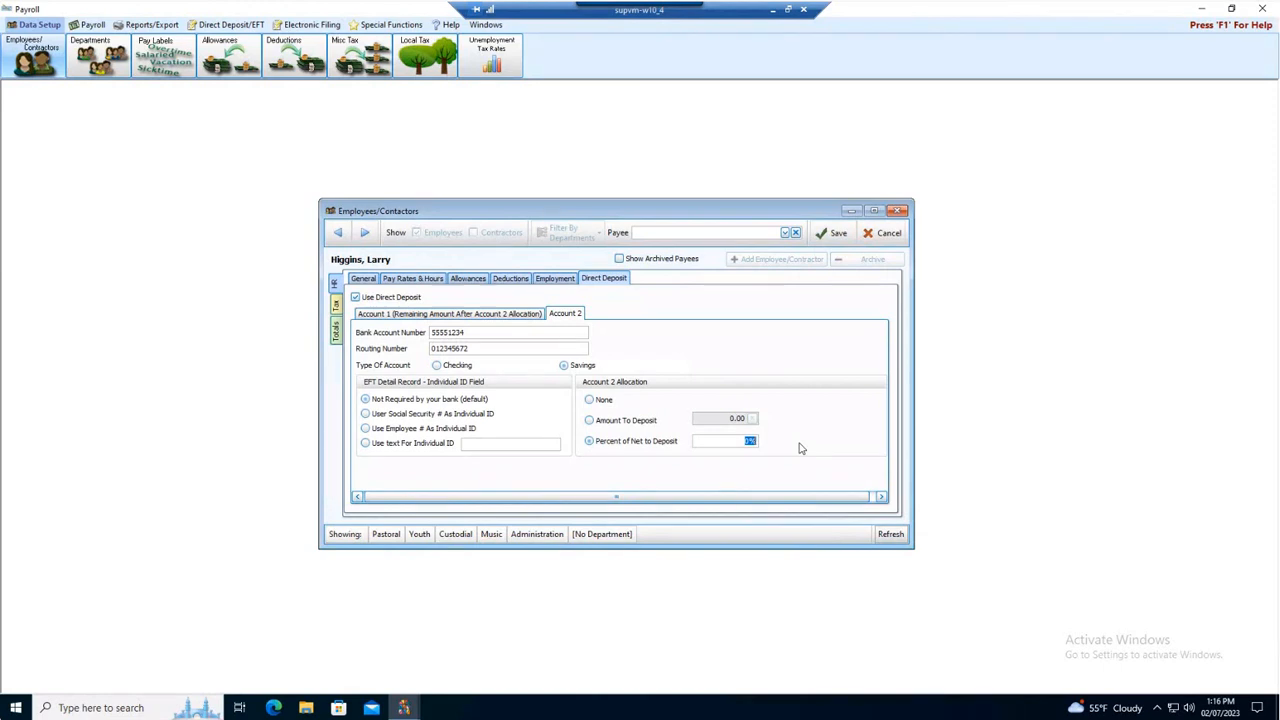
left_click(590, 424)
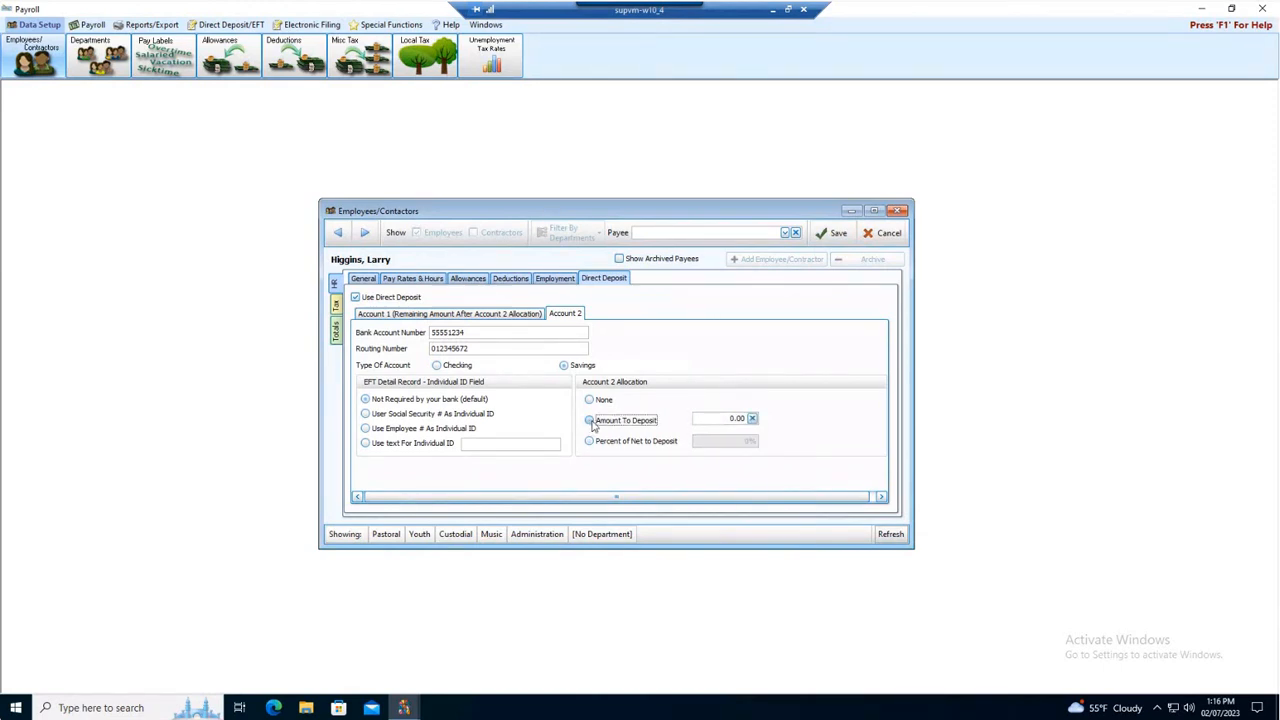
left_click(590, 442)
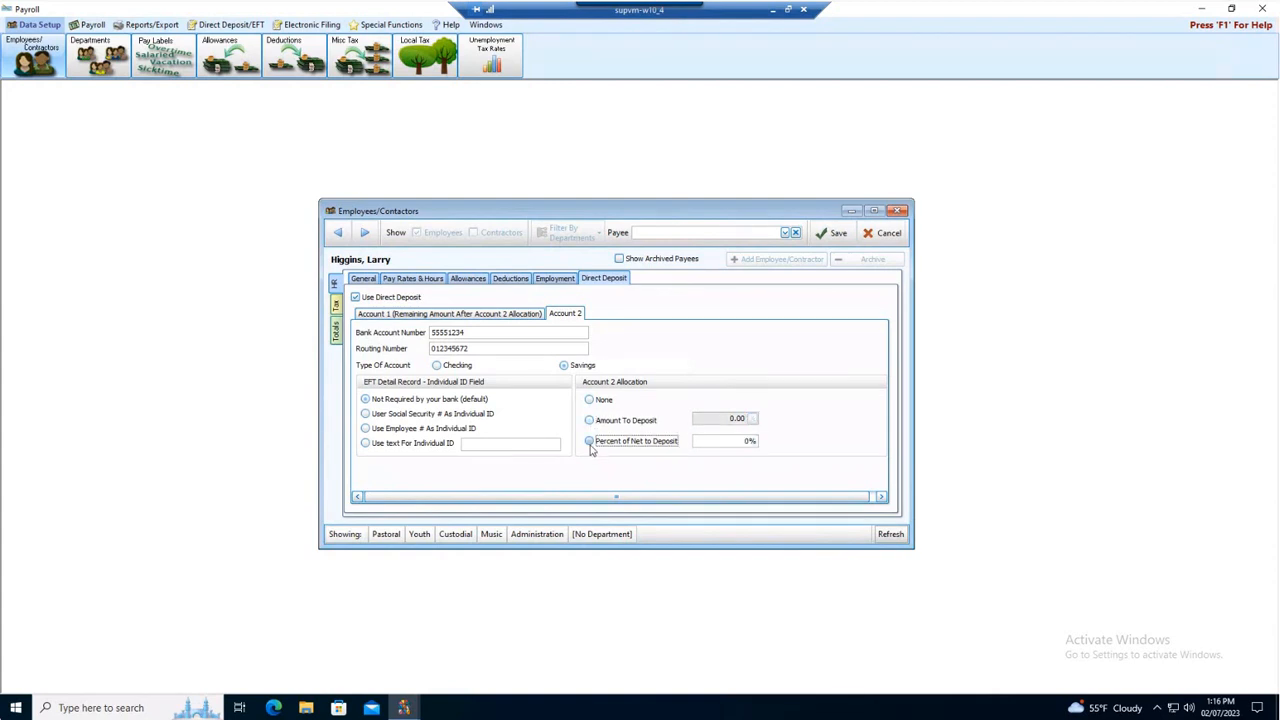
- Set Account 2's allocation to an amount to deposit of 250.00, save the employee record and close it
left_click(590, 424)
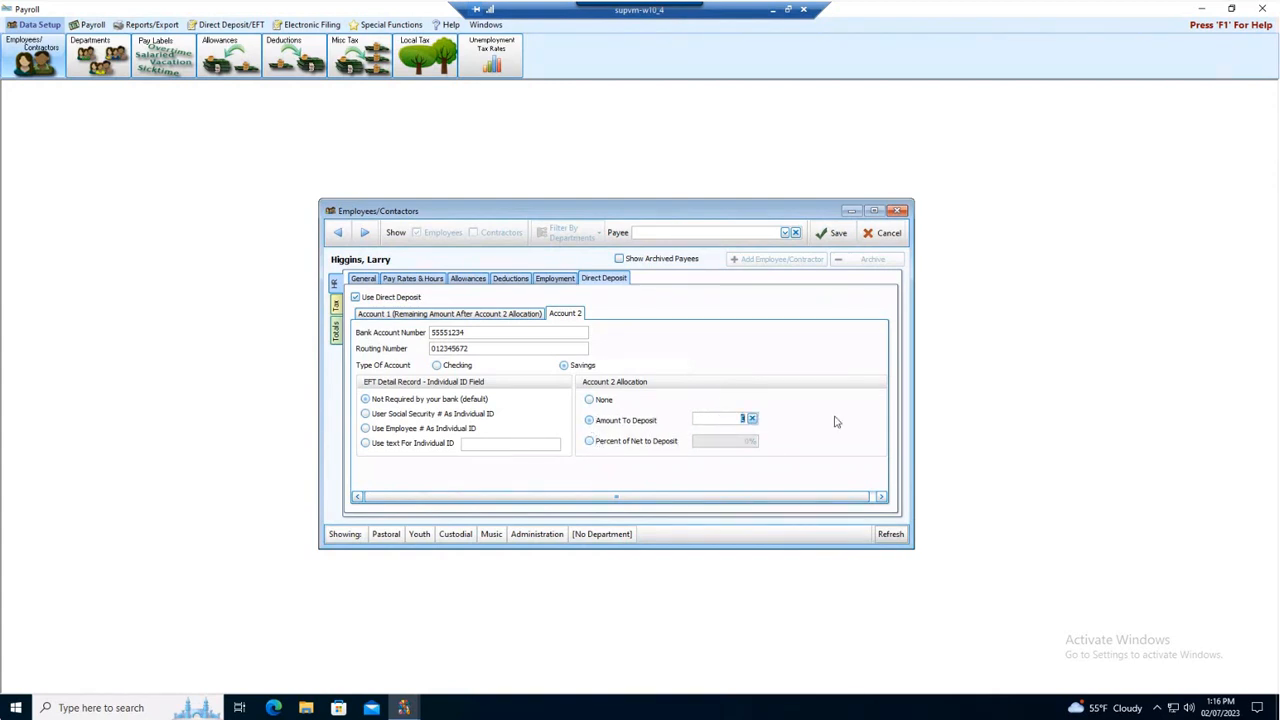
type("0.00")
left_click(836, 233)
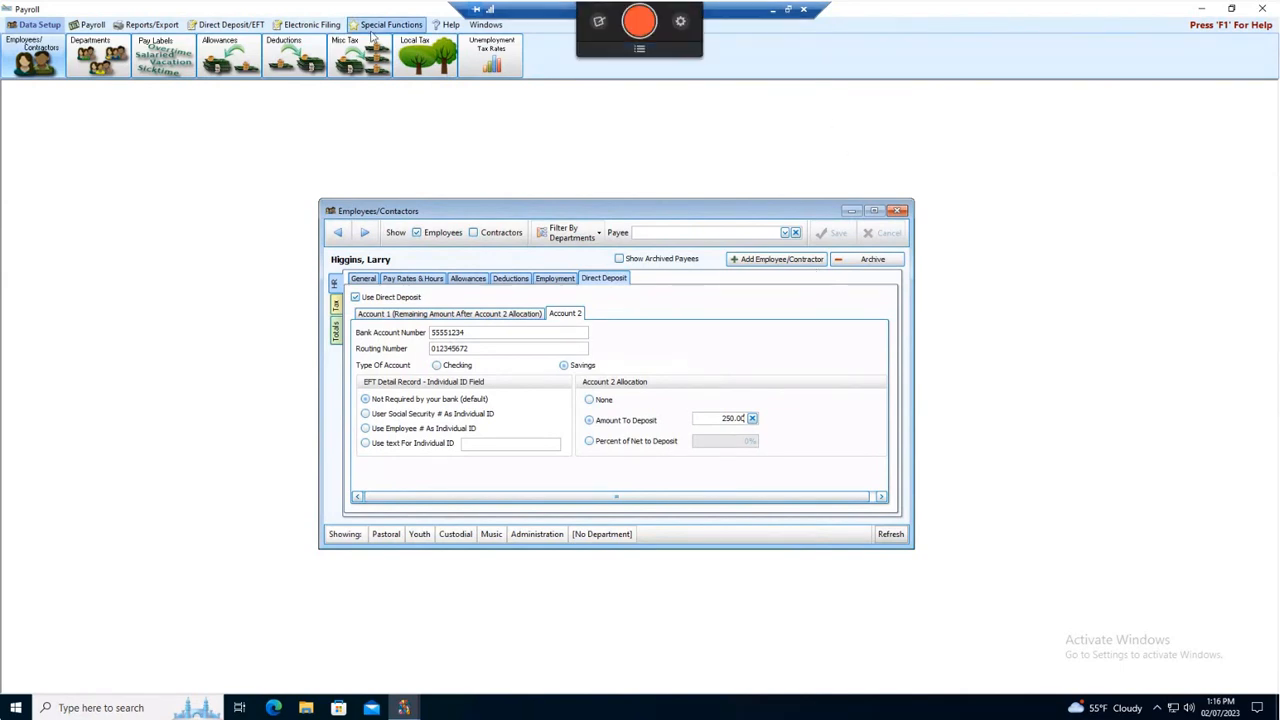
left_click(899, 211)
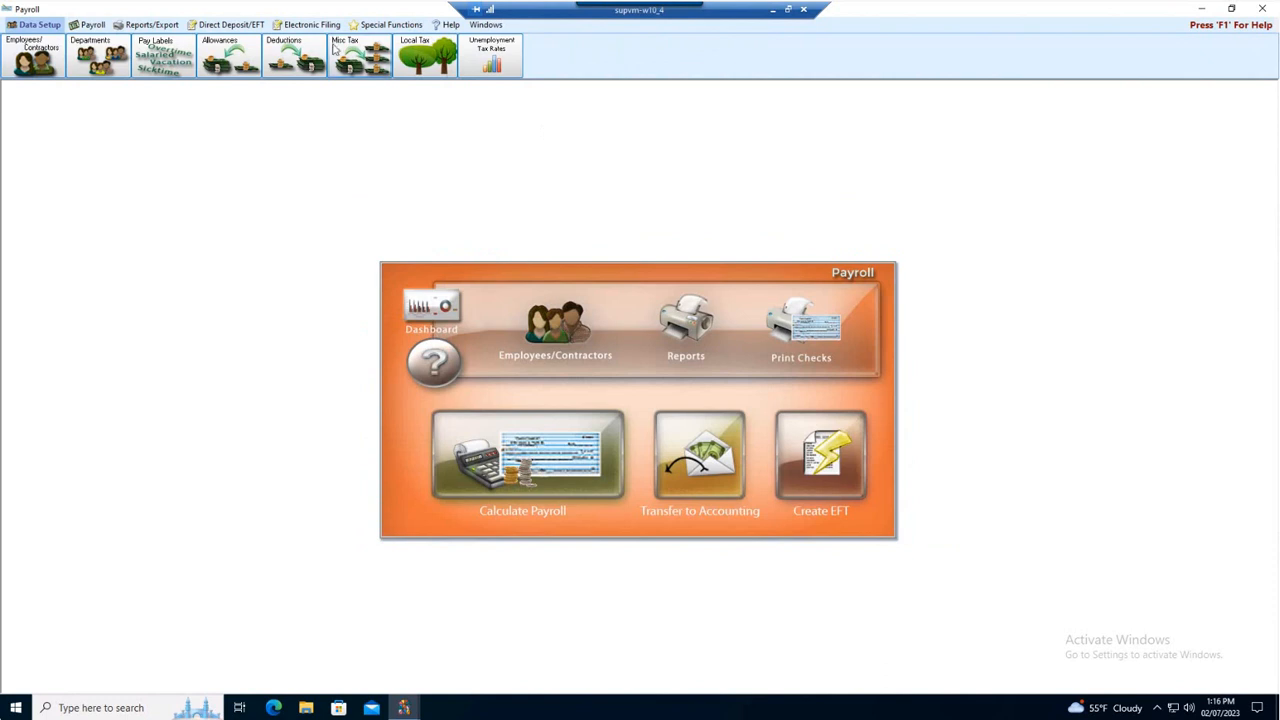
- Generate EFT prenotification data with the transaction date 02/09/2023 for all listed employees
left_click(238, 25)
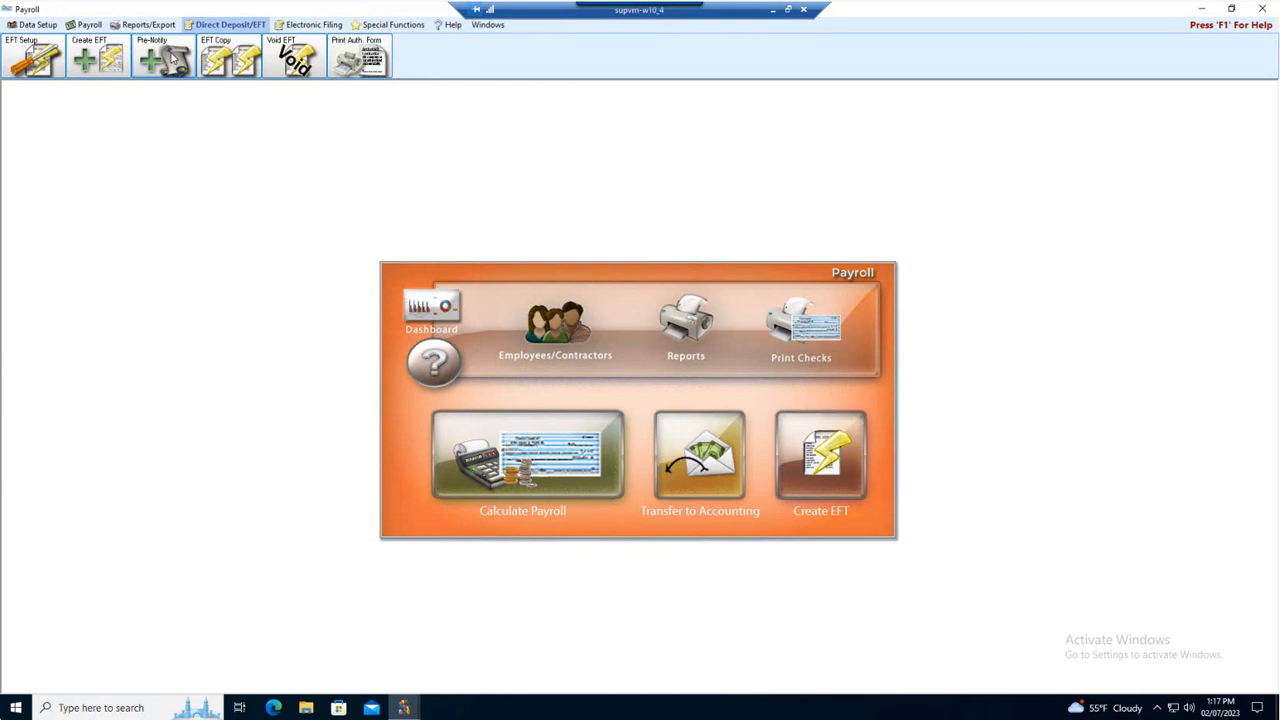
left_click(172, 58)
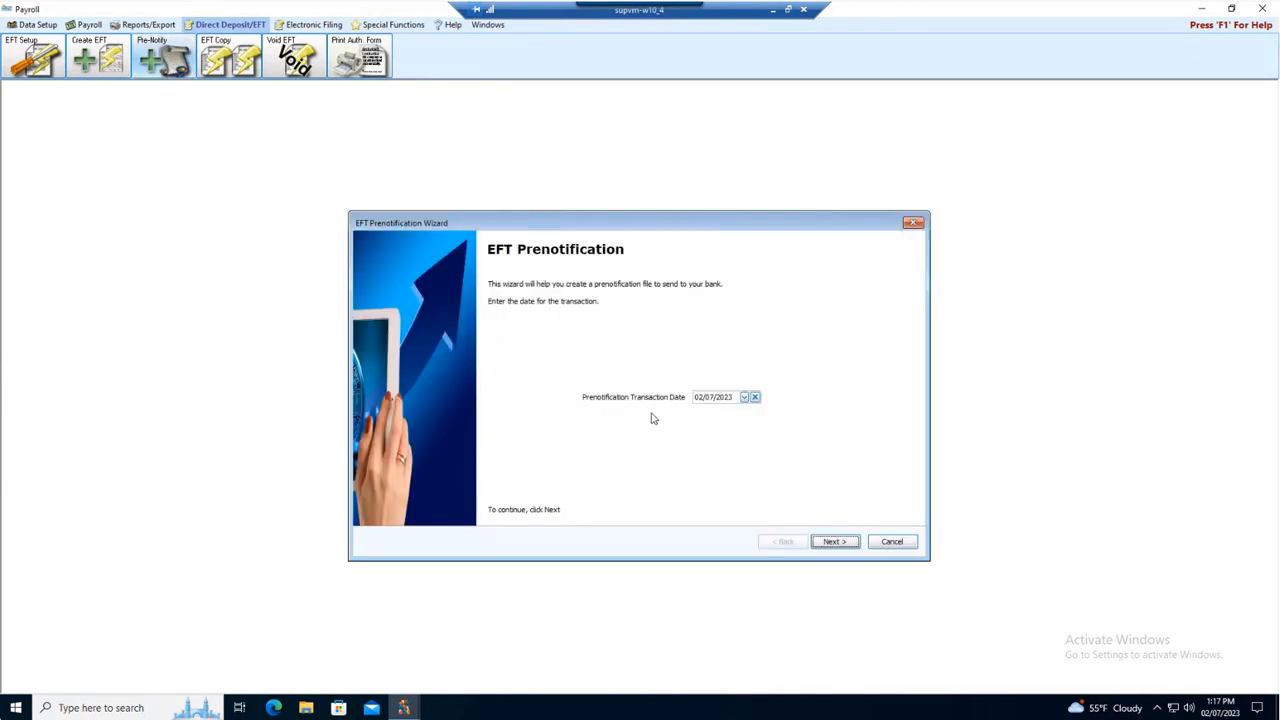
left_click(709, 397)
type("17")
type("09")
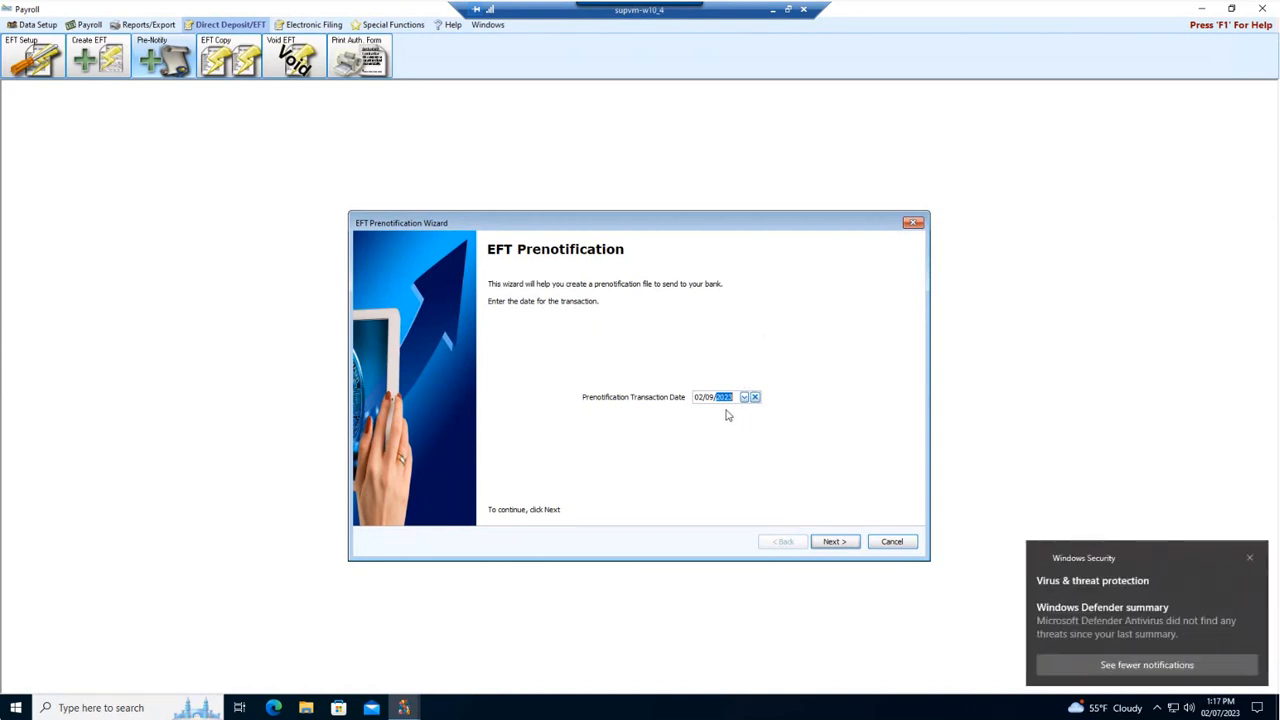
left_click(1249, 558)
left_click(834, 541)
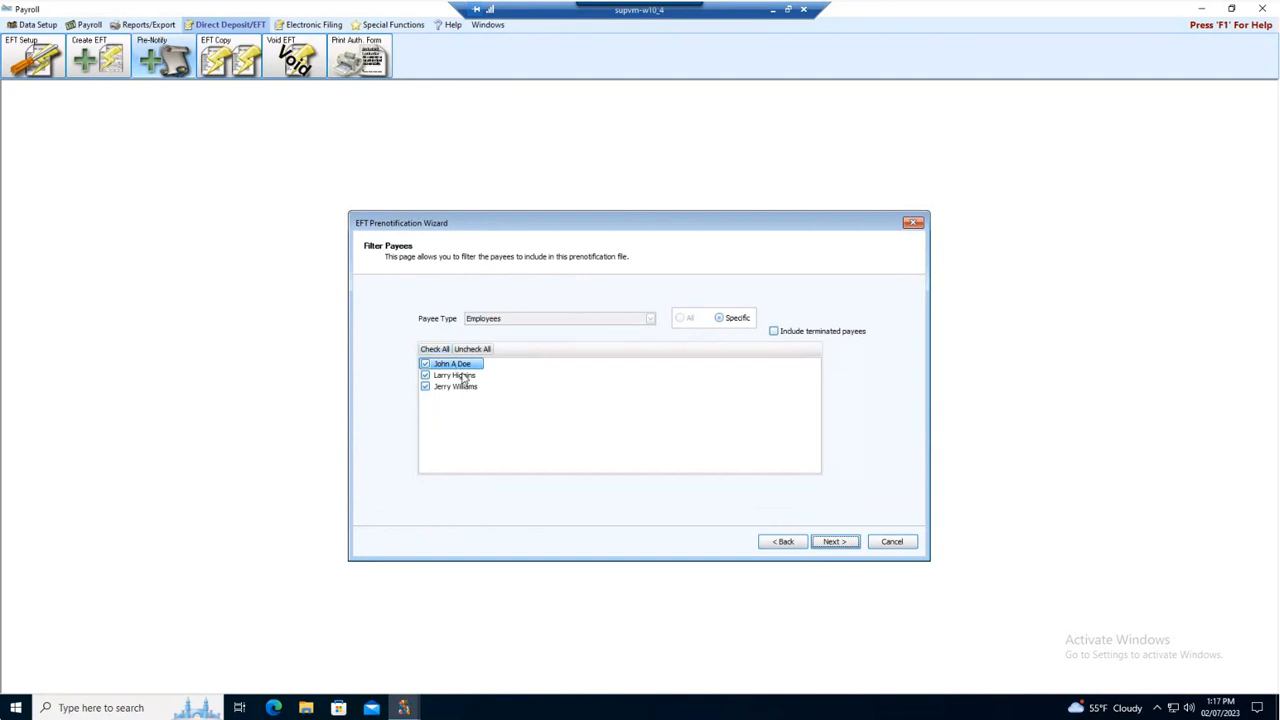
left_click(834, 541)
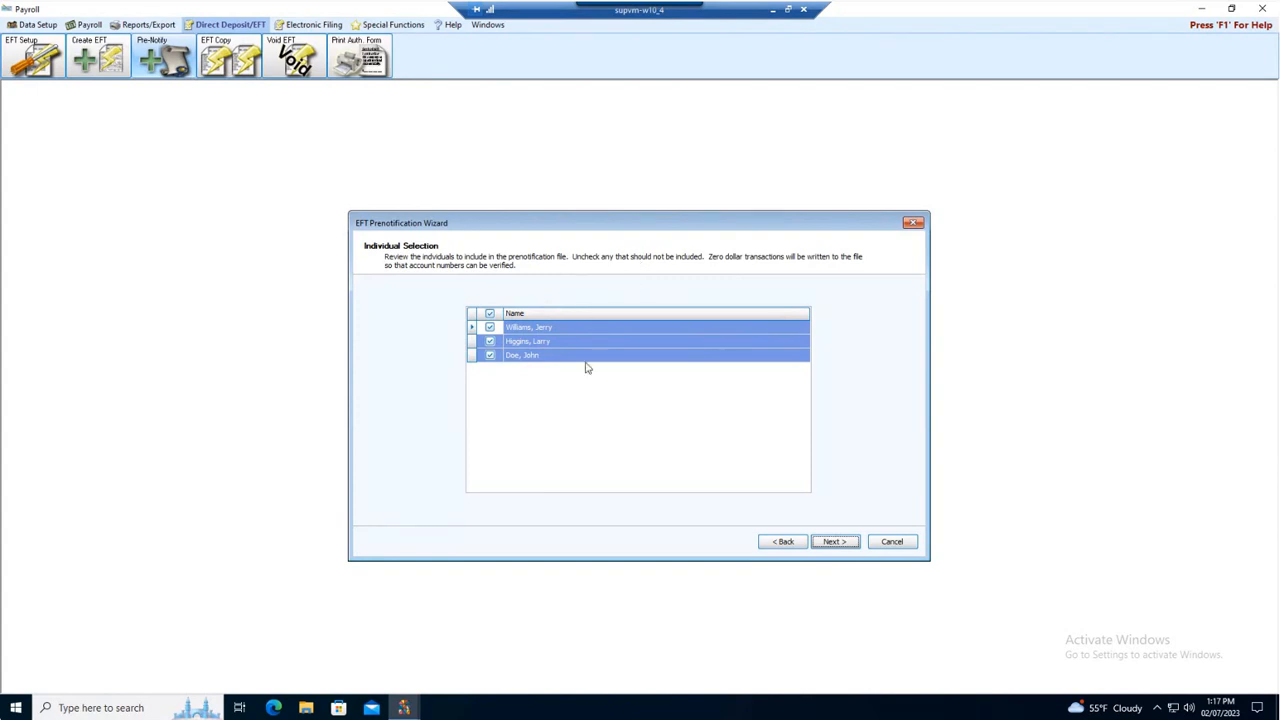
left_click(849, 541)
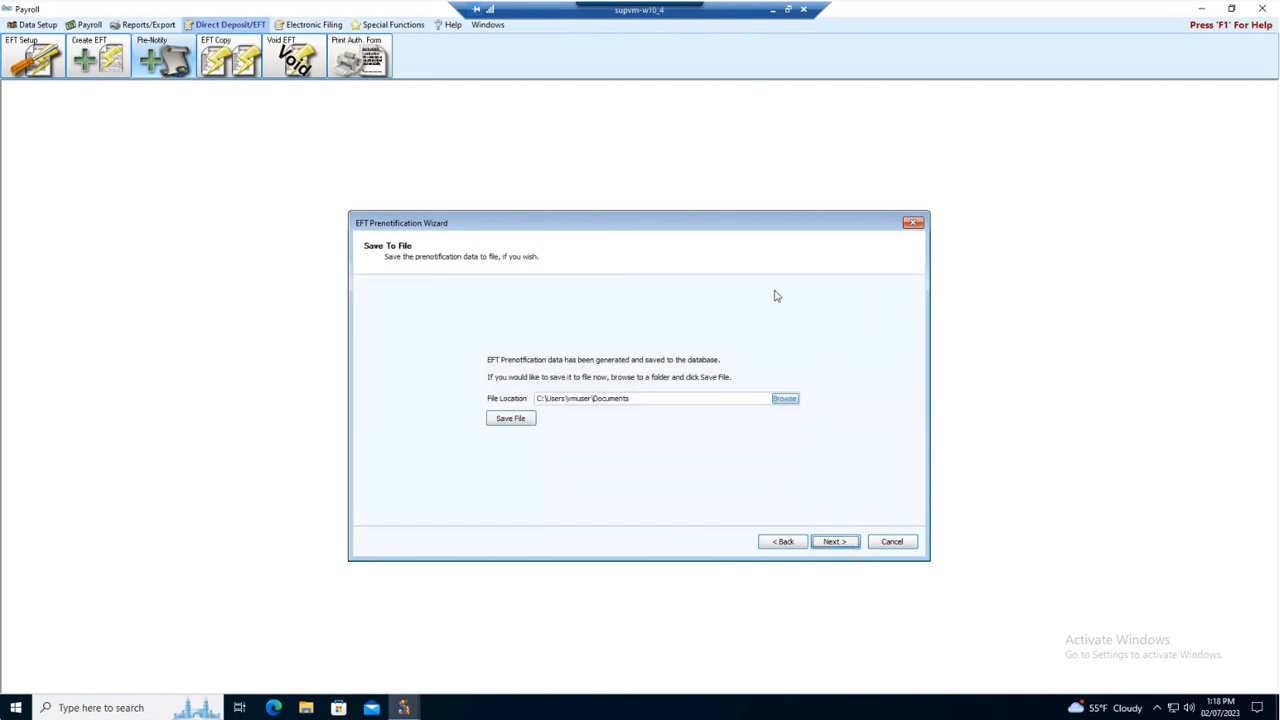
- Save the prenotification file to the Desktop folder and finish the wizard
left_click(784, 399)
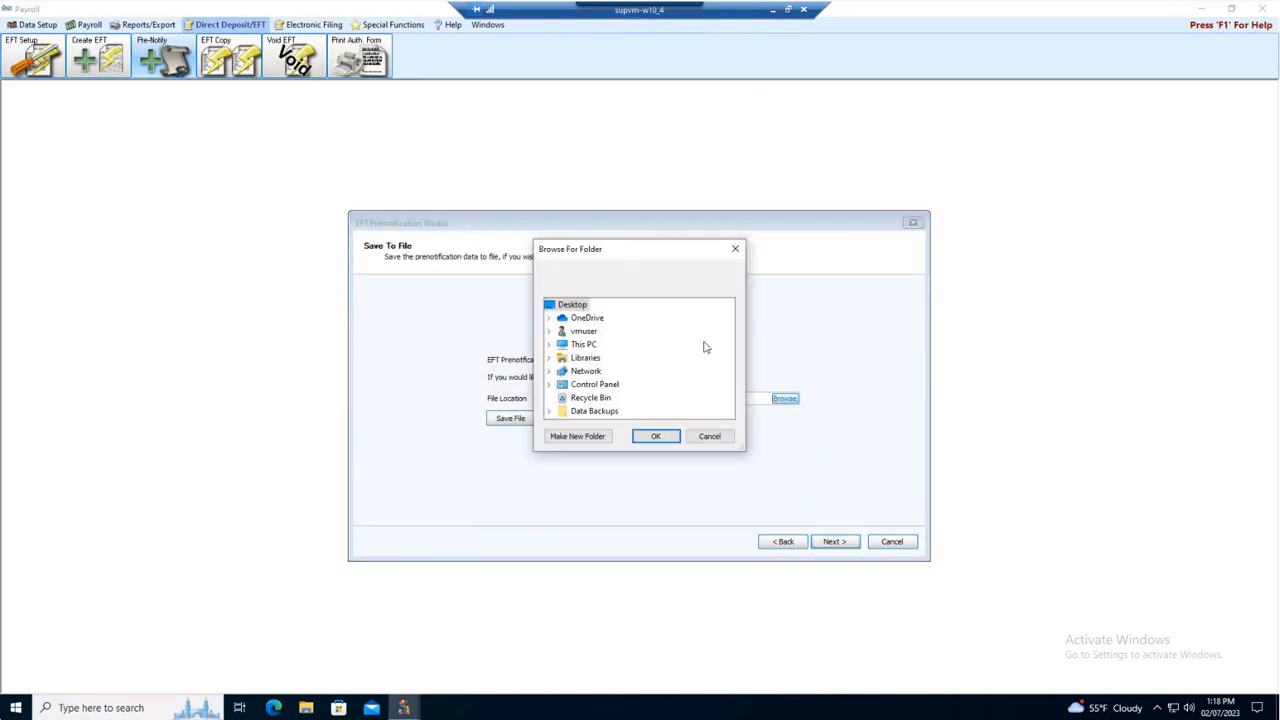
left_click(668, 438)
left_click(509, 423)
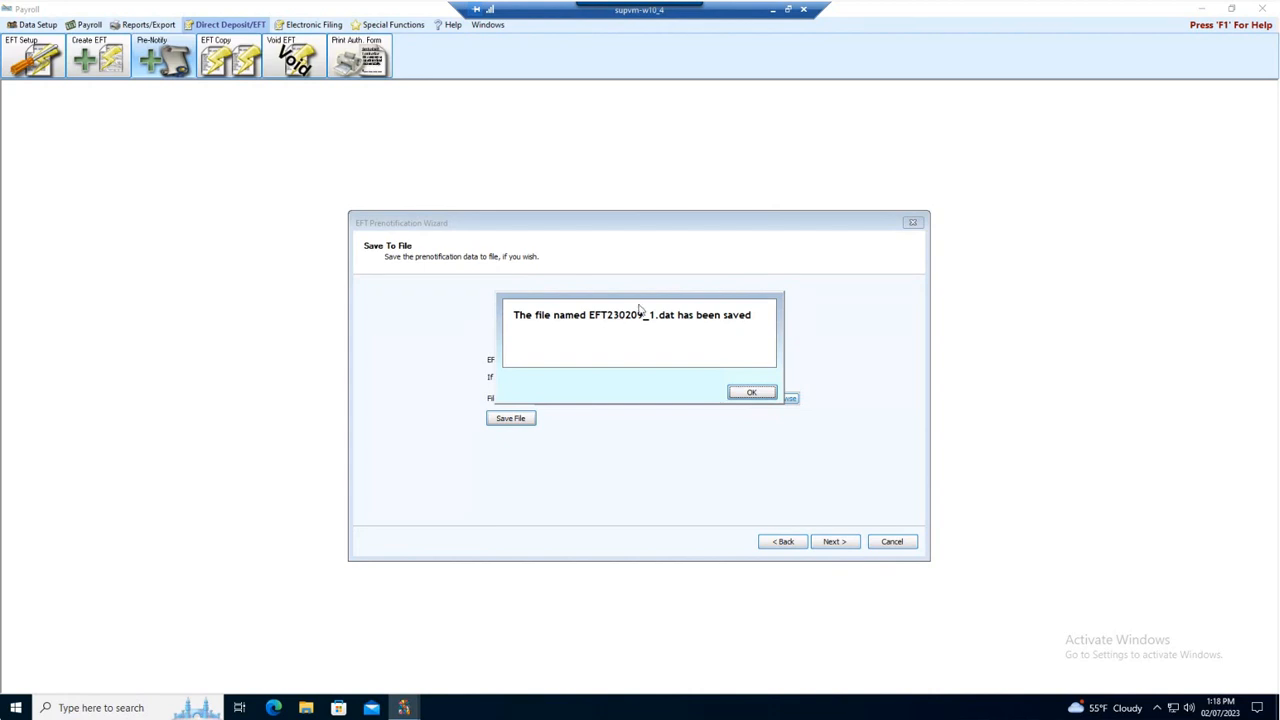
left_click(752, 393)
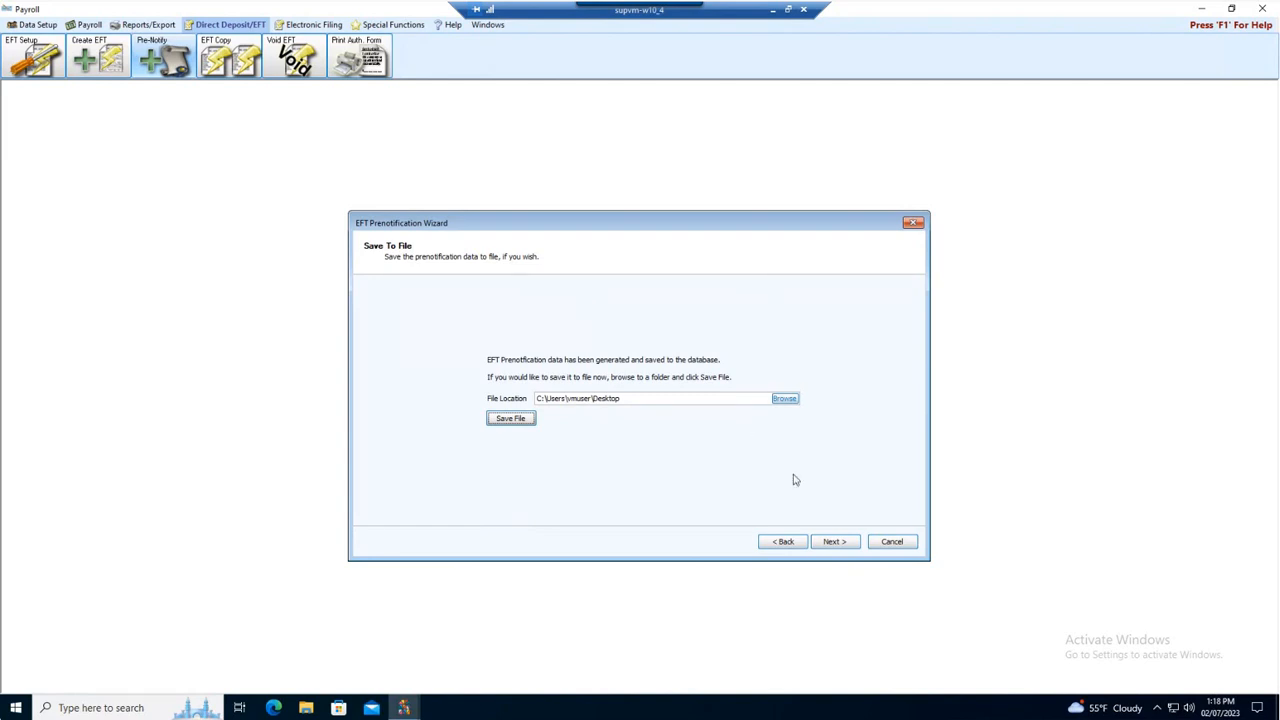
left_click(836, 545)
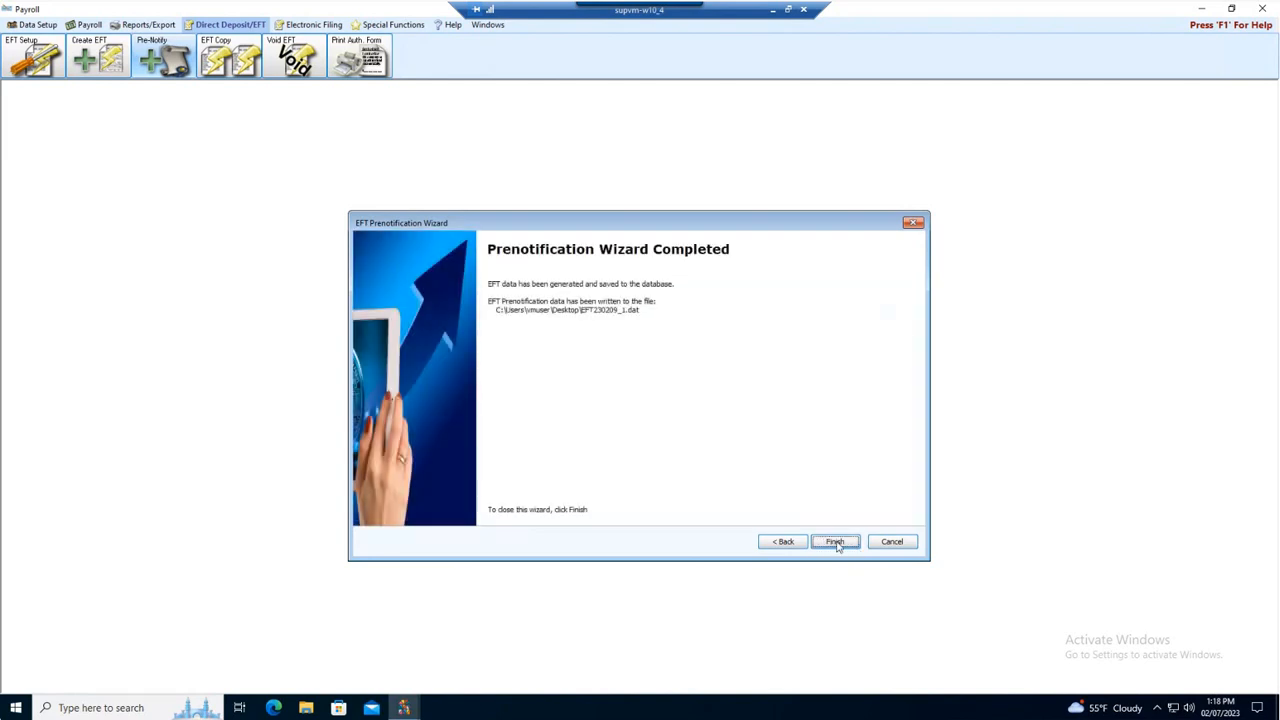
left_click(835, 541)
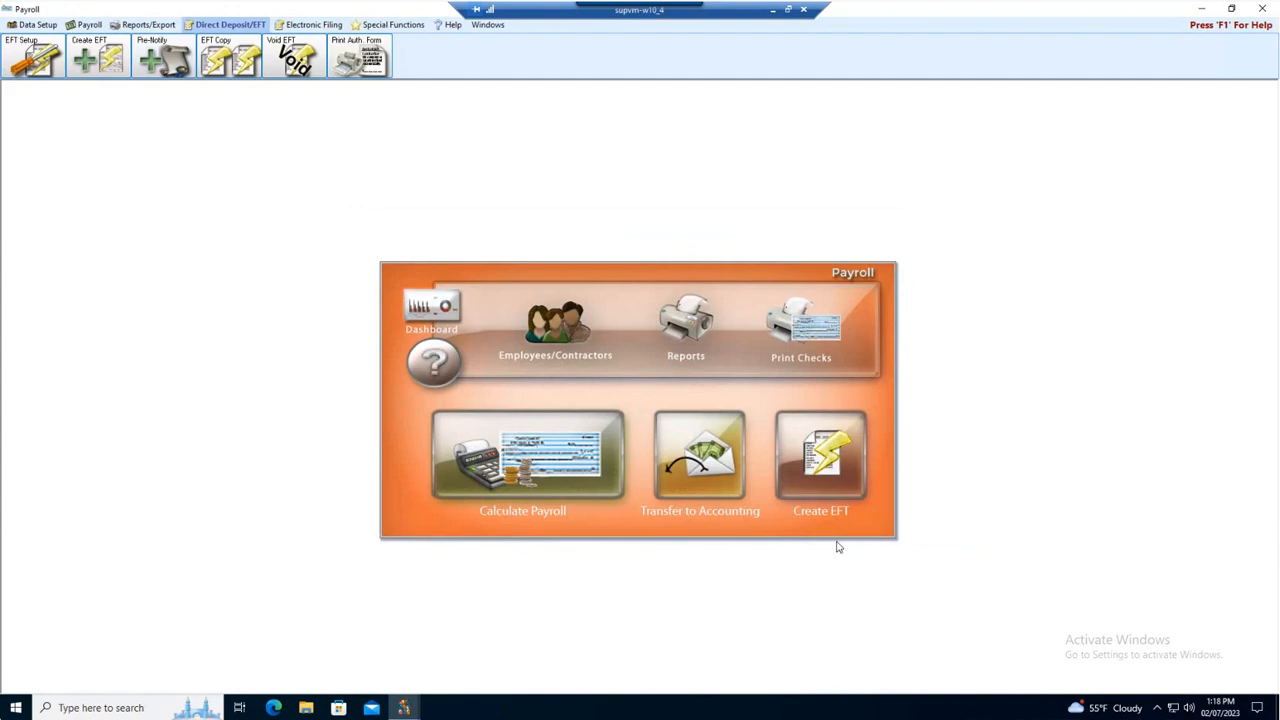
- Minimize Payroll and move the saved EFT230209_1.dat file to an open area near the middle of the desktop
left_click(1201, 9)
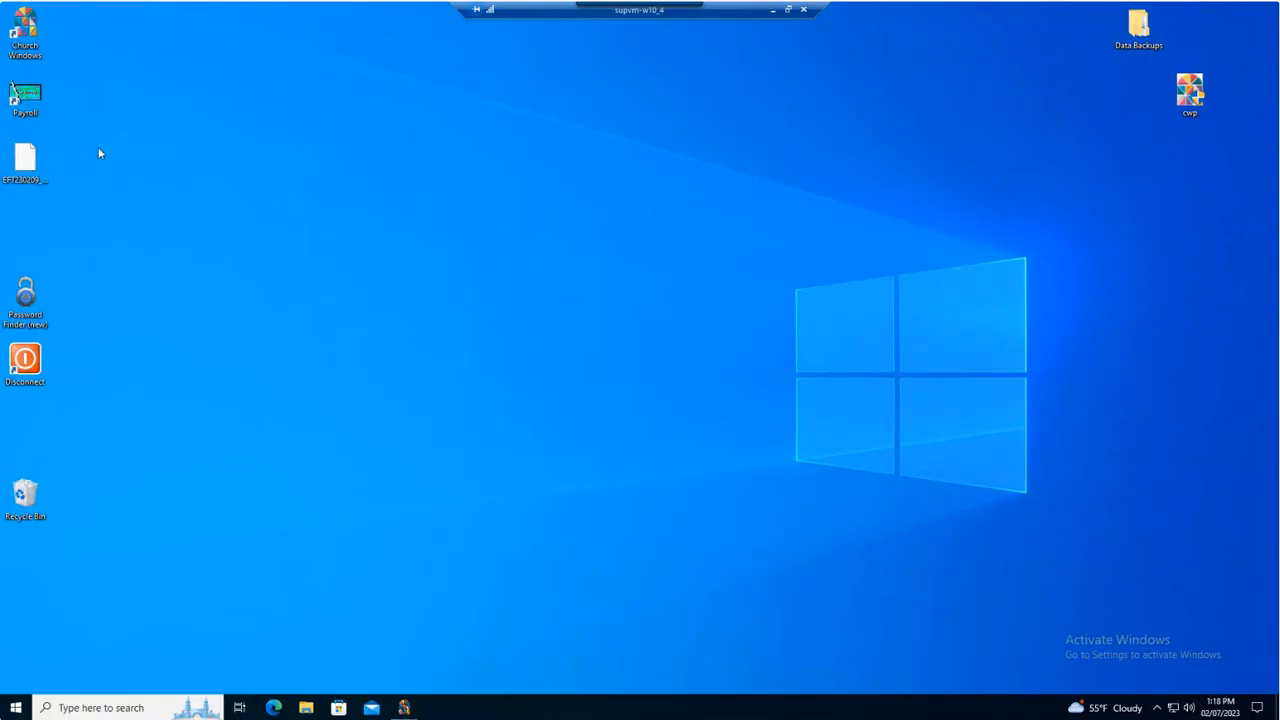
left_click_drag(40, 170, 503, 256)
left_click_drag(584, 280, 585, 284)
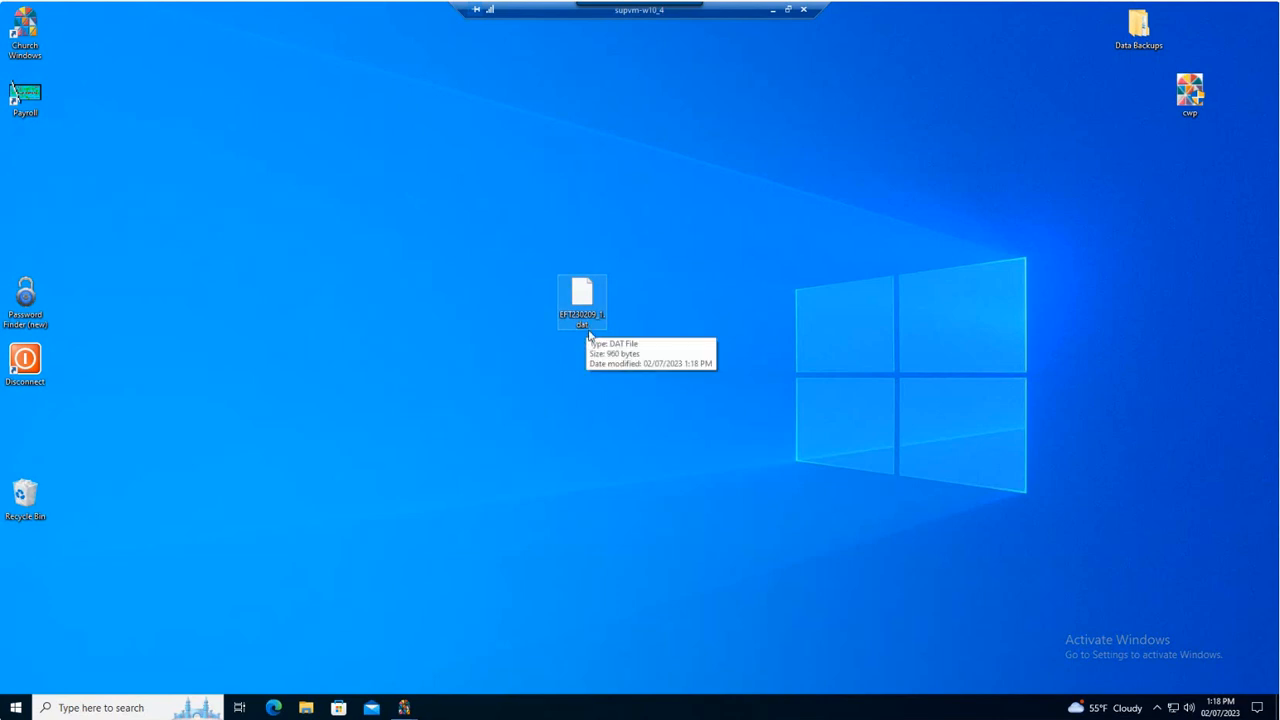
left_click(485, 318)
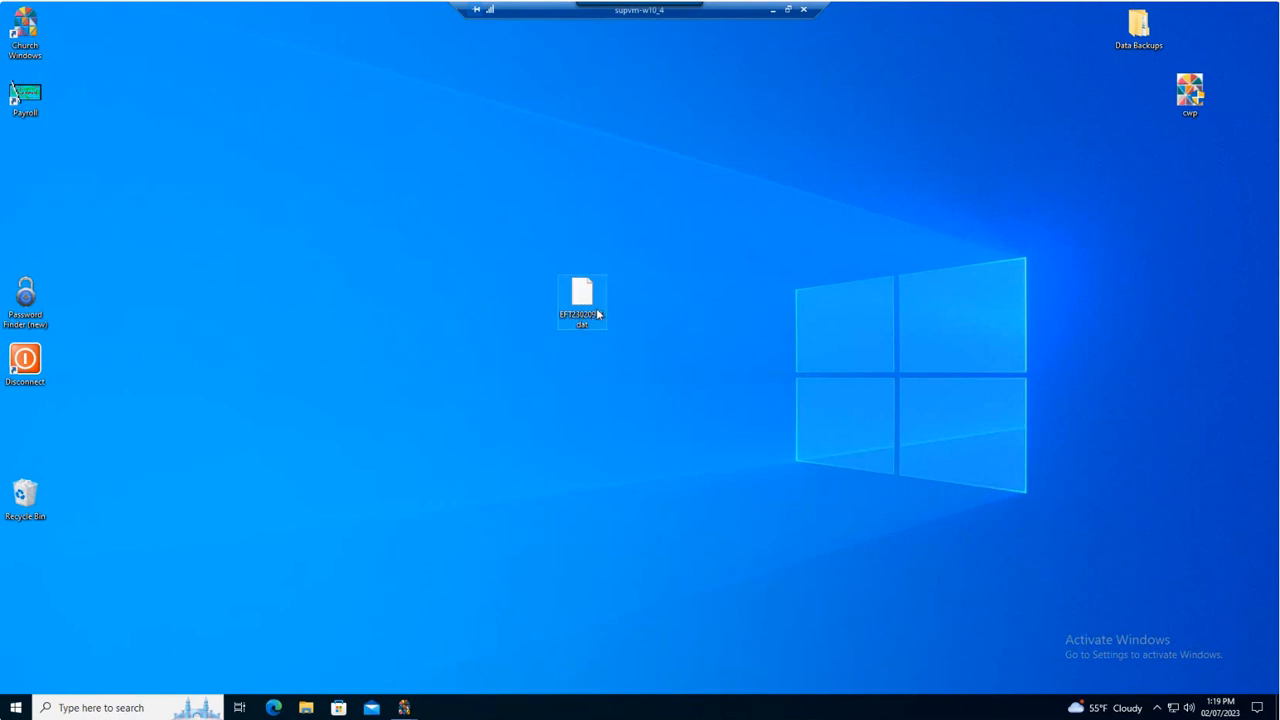
- Switch back to the Payroll window
mouse_move(597, 315)
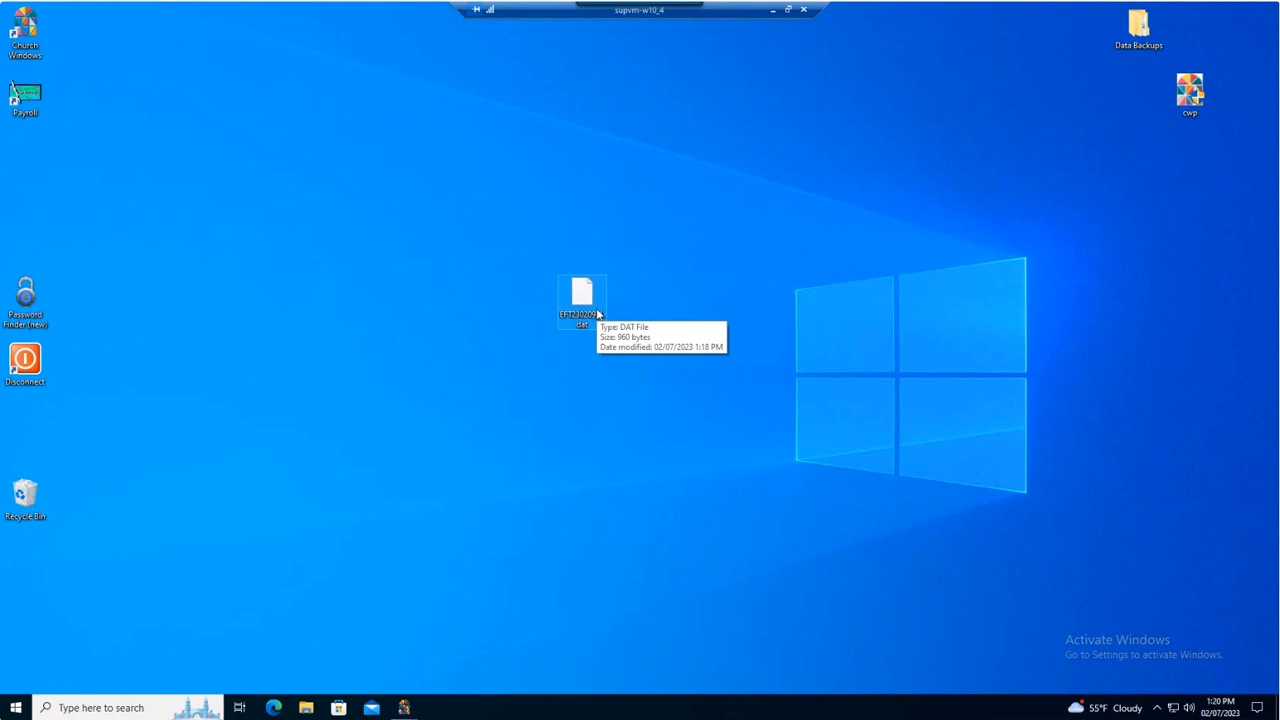
mouse_move(404, 707)
left_click(460, 660)
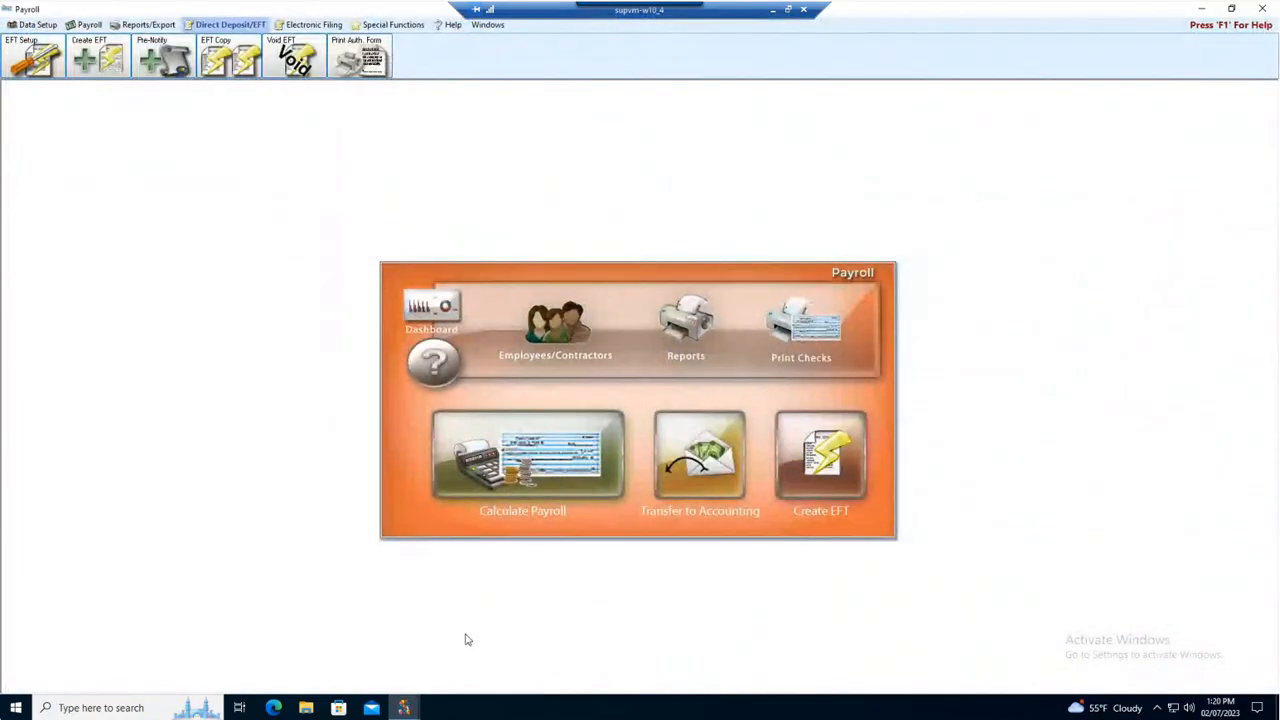